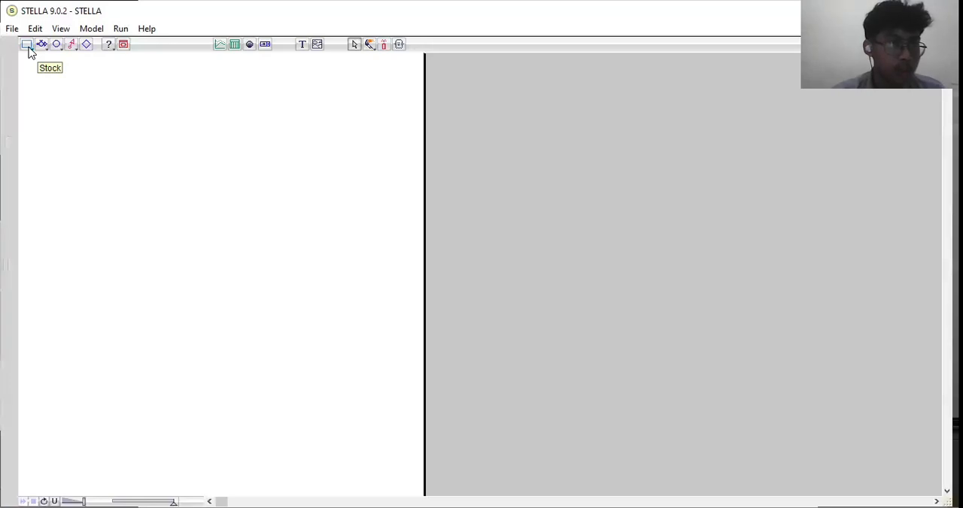
# - Place a stock on the map and draw a flow out of it that ends in a cloud
pyautogui.click(28, 45)
pyautogui.click(83, 173)
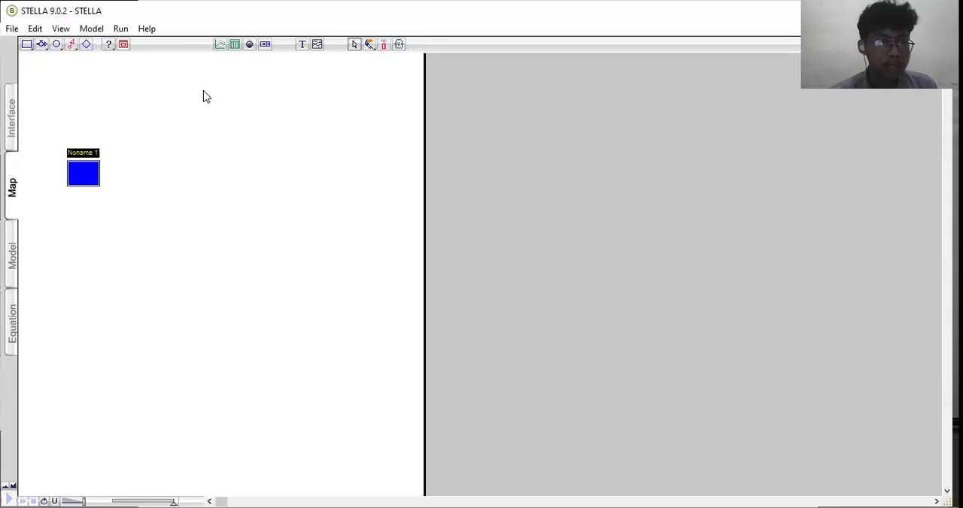
pyautogui.click(42, 46)
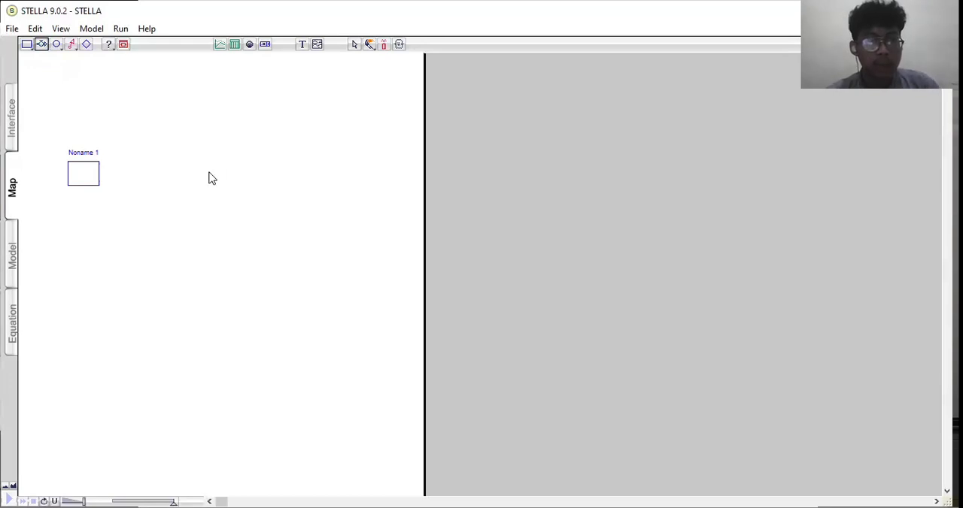
pyautogui.moveTo(84, 173); pyautogui.dragTo(214, 172)
pyautogui.click(333, 143)
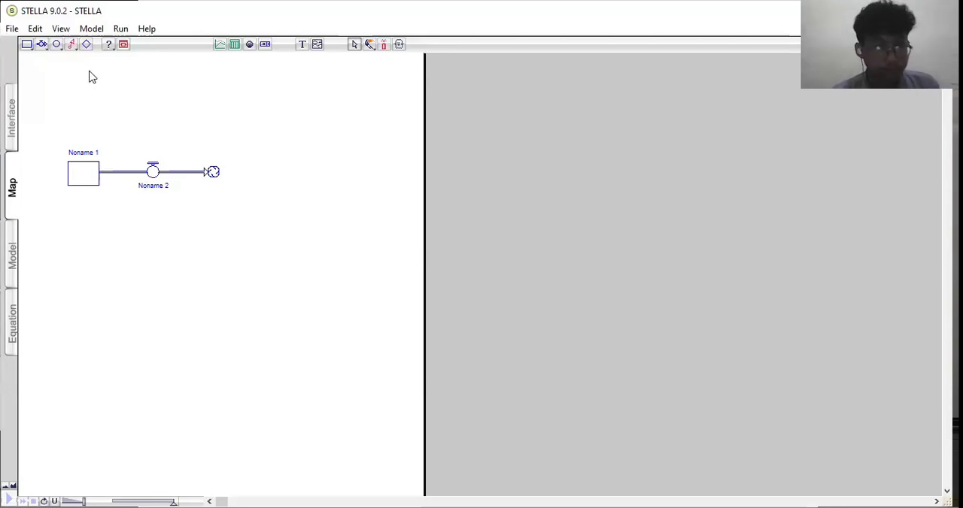
# - Place a converter below the stock
pyautogui.click(57, 44)
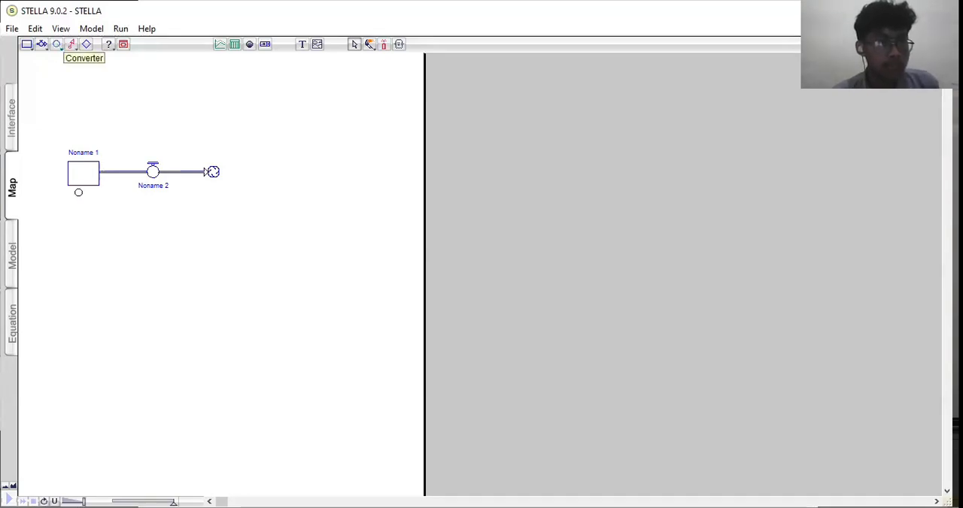
pyautogui.click(74, 243)
pyautogui.click(106, 260)
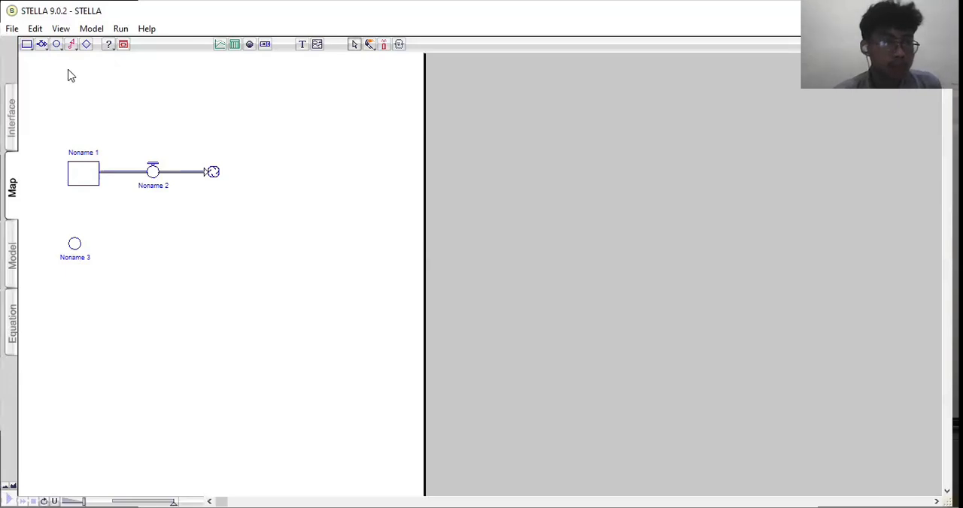
# - Try to connect the converter to the stock, and reposition the converter between the stock and the flow valve
pyautogui.click(71, 45)
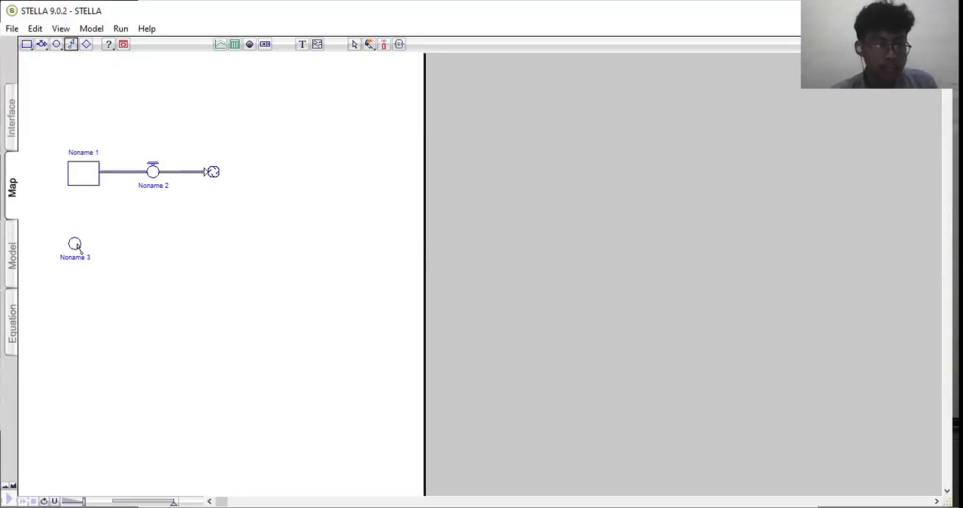
pyautogui.moveTo(73, 243)
pyautogui.mouseDown()
pyautogui.moveTo(62, 189)
pyautogui.moveTo(74, 188)
pyautogui.mouseUp()
pyautogui.click(91, 73)
pyautogui.click(84, 171)
pyautogui.moveTo(77, 234); pyautogui.dragTo(83, 218)
pyautogui.click(72, 46)
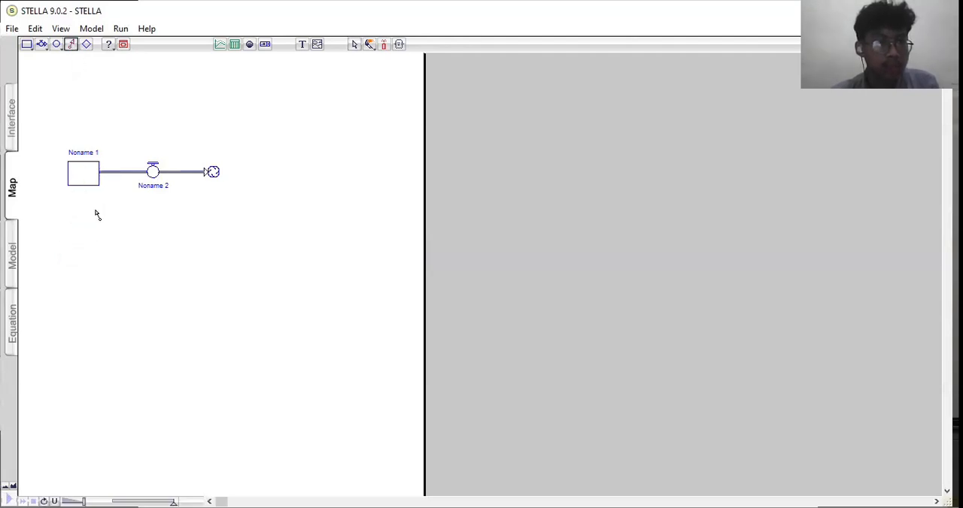
pyautogui.moveTo(80, 225)
pyautogui.mouseDown()
pyautogui.moveTo(58, 181)
pyautogui.moveTo(88, 182)
pyautogui.mouseUp()
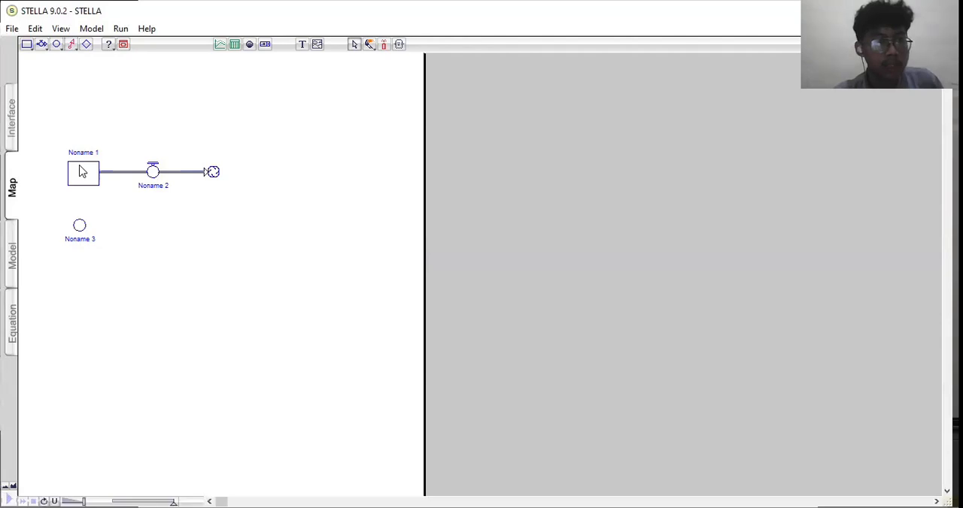
pyautogui.moveTo(79, 225); pyautogui.dragTo(117, 223)
# - Link the converter to the flow with an action connector and move the converter slightly lower
pyautogui.click(74, 48)
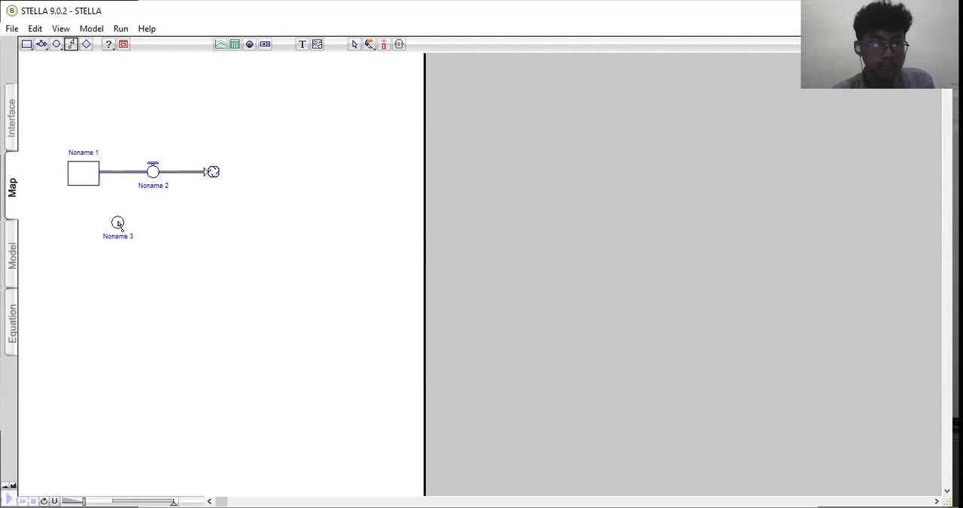
pyautogui.click(156, 174)
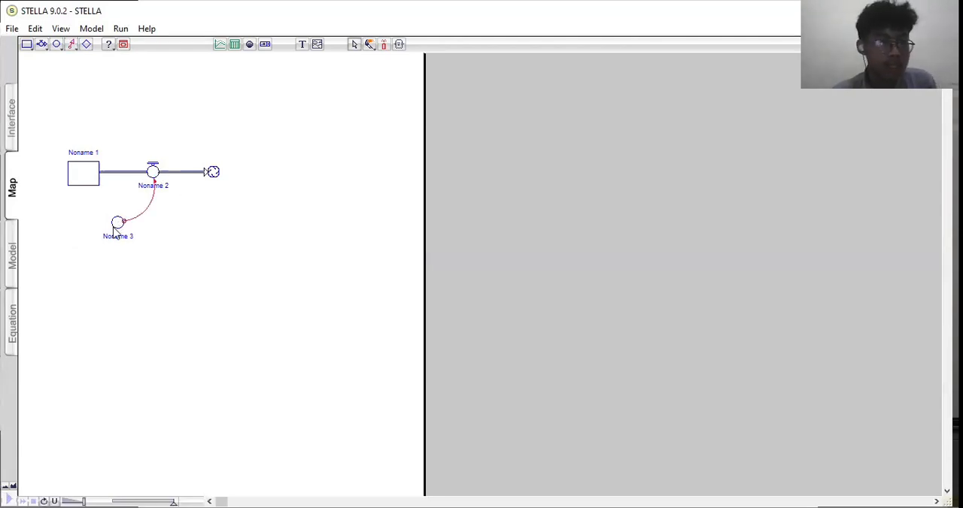
pyautogui.moveTo(118, 226); pyautogui.dragTo(118, 249)
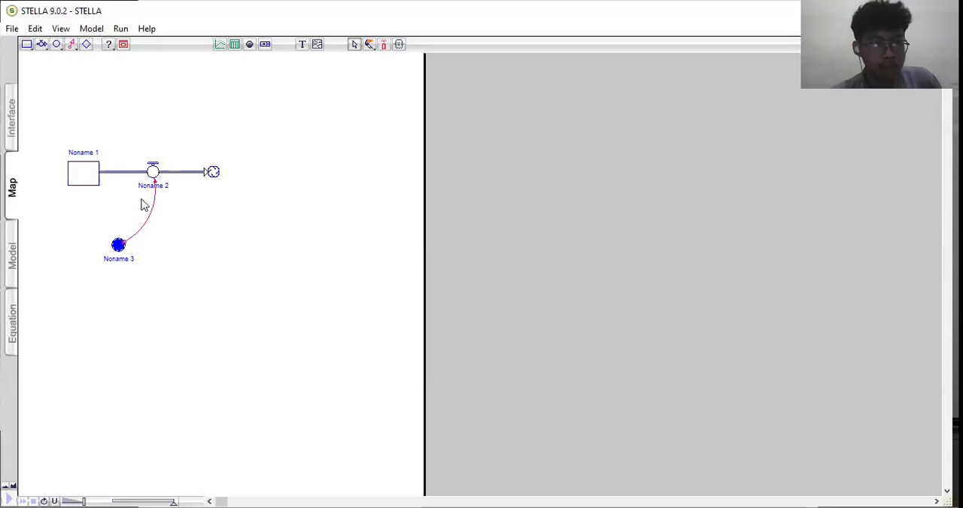
pyautogui.click(157, 299)
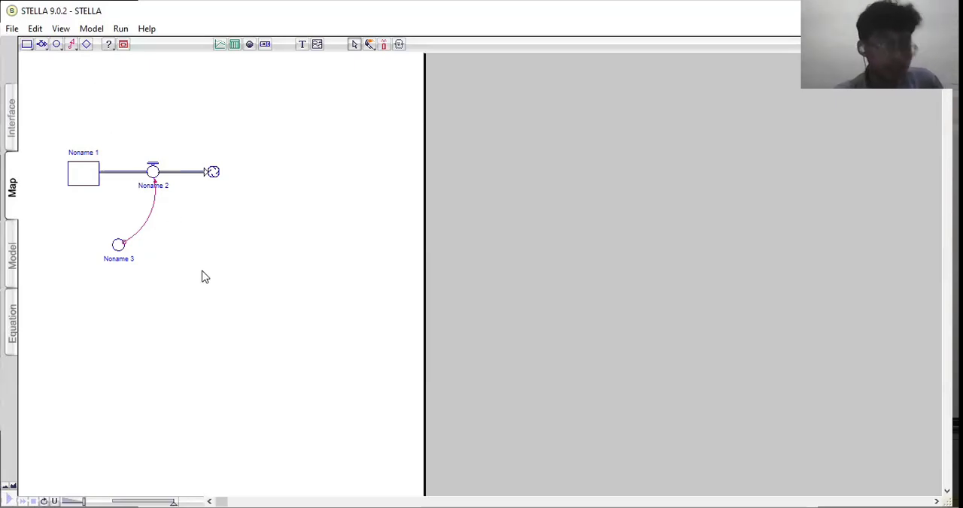
# - Place a decision process diamond above the flow
pyautogui.click(85, 45)
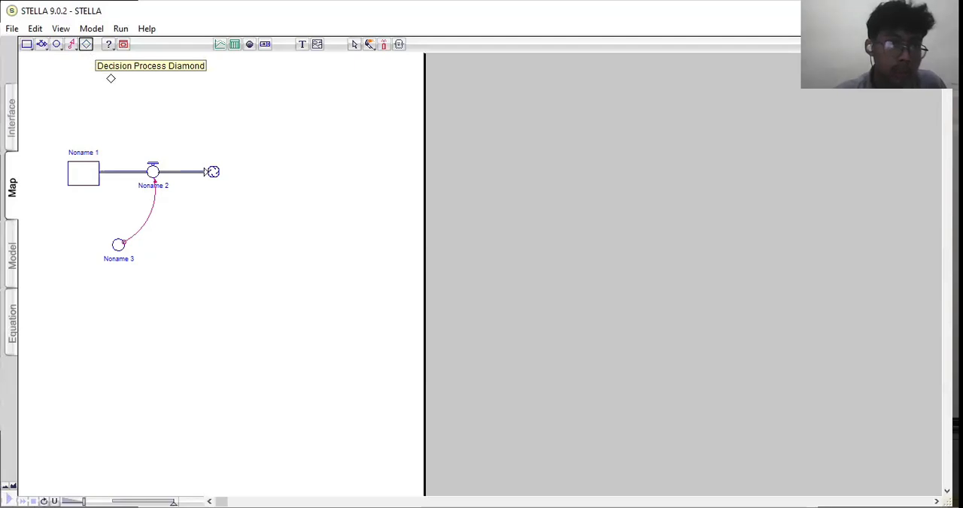
pyautogui.click(152, 110)
pyautogui.click(215, 120)
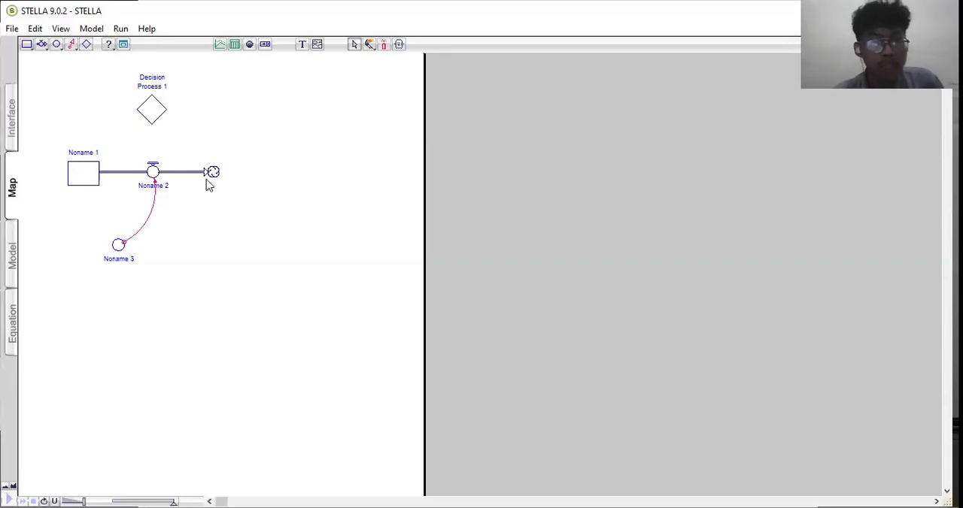
# - Clear the map by deleting the decision diamond, the flow, the converter and the stock
pyautogui.click(154, 115)
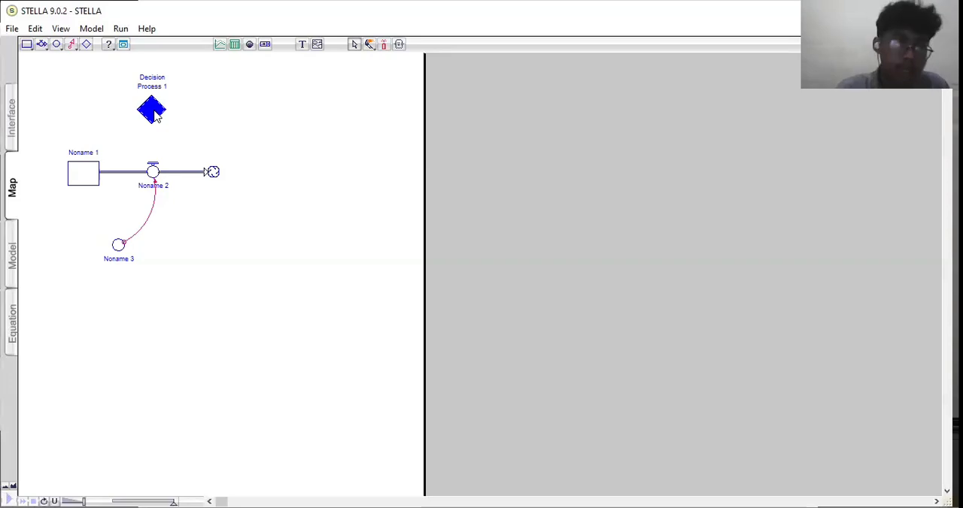
pyautogui.press('Delete')
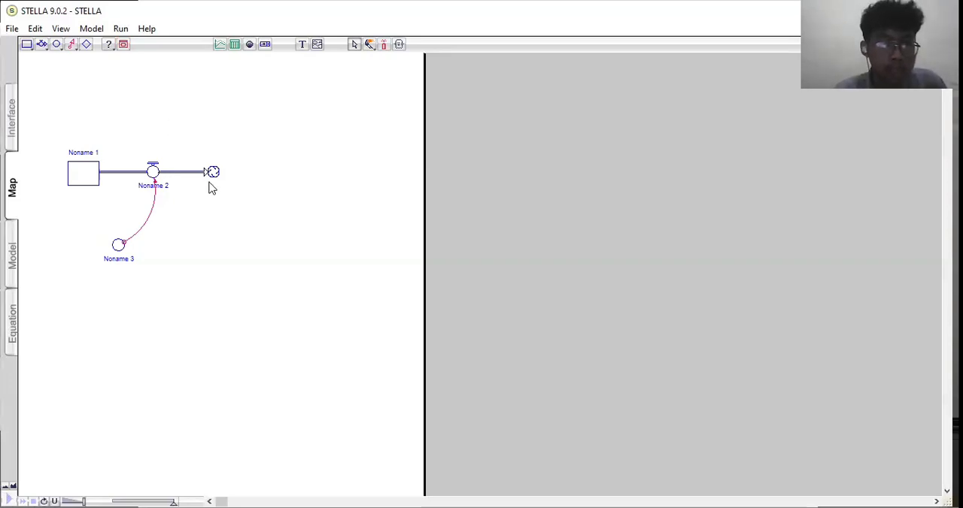
pyautogui.click(155, 173)
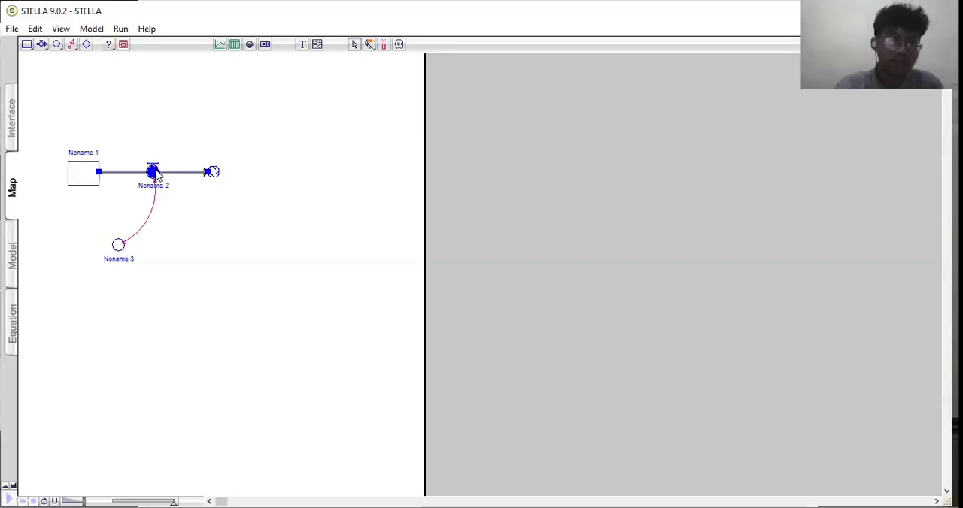
pyautogui.press('Delete')
pyautogui.click(119, 247)
pyautogui.press('Delete')
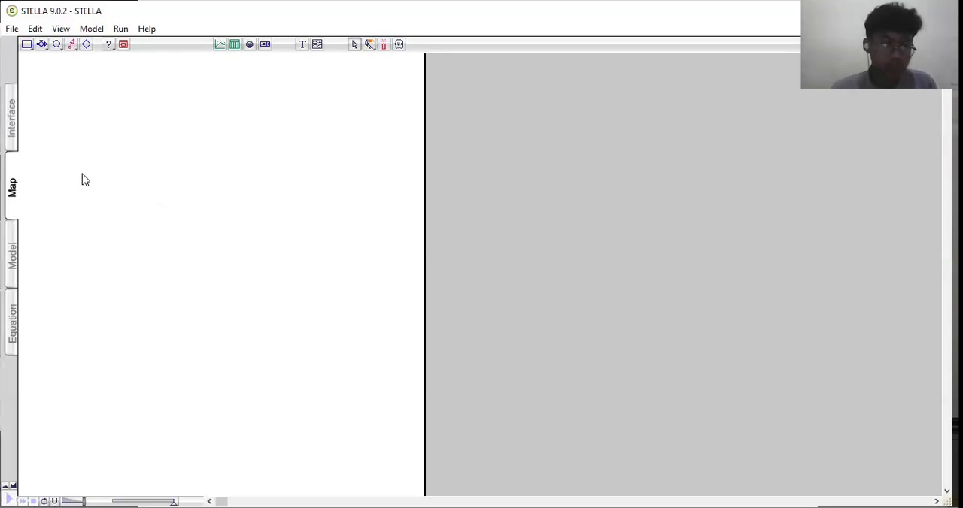
# - Place a stock on the empty map and name it "susceptible"
pyautogui.click(27, 44)
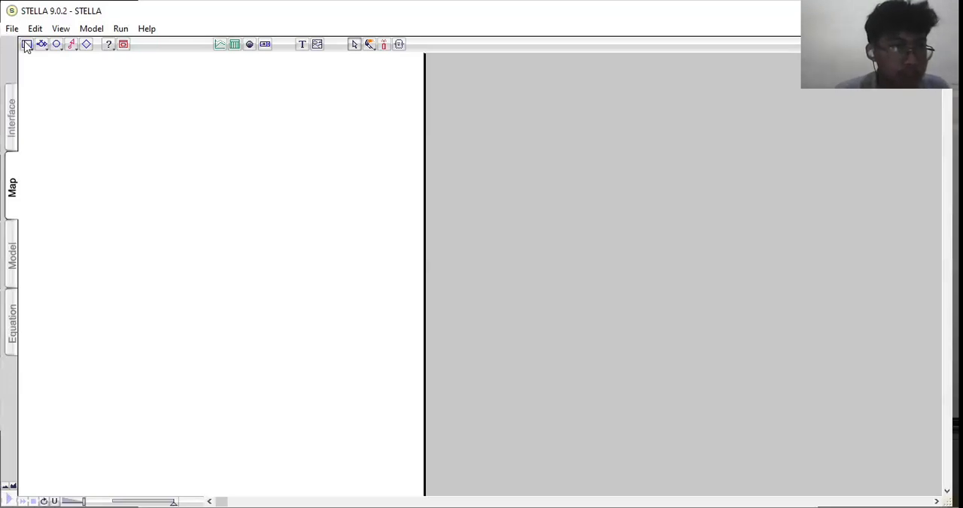
pyautogui.click(60, 190)
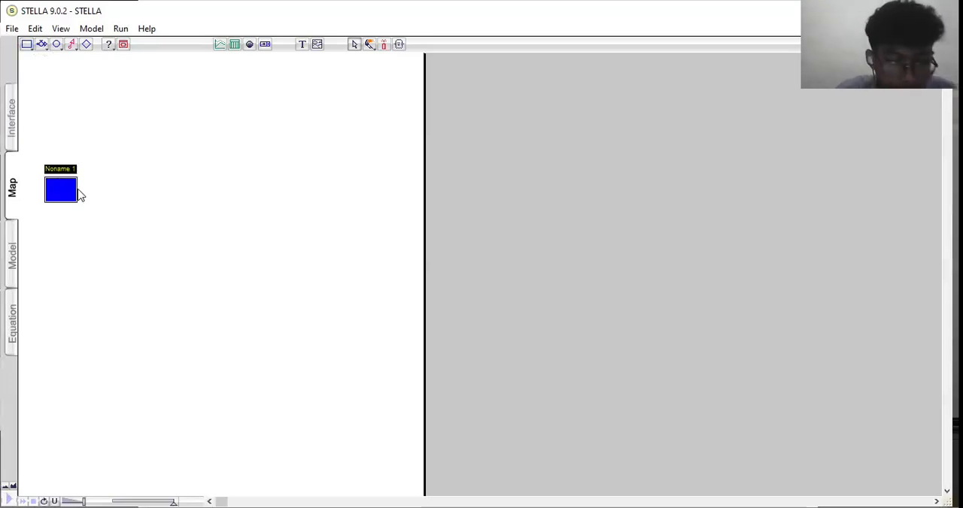
pyautogui.write('susceptible')
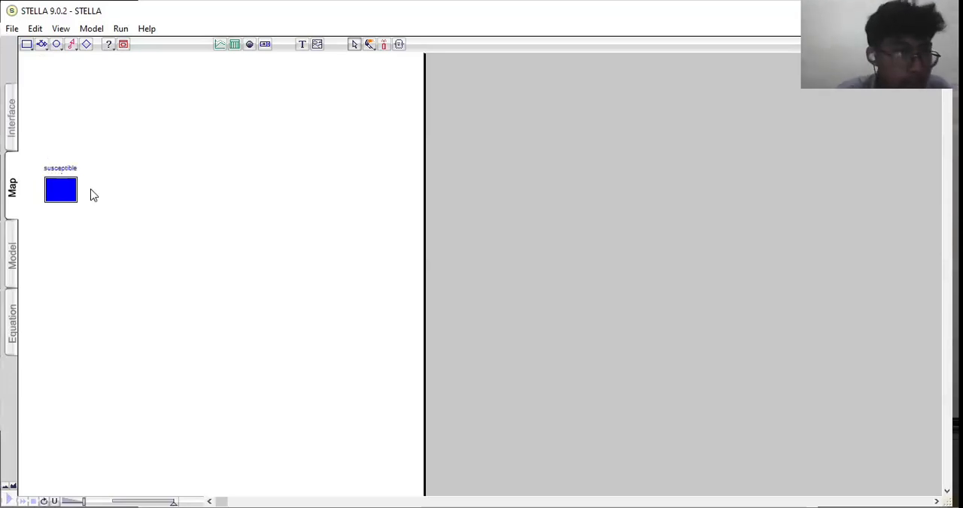
pyautogui.click(152, 235)
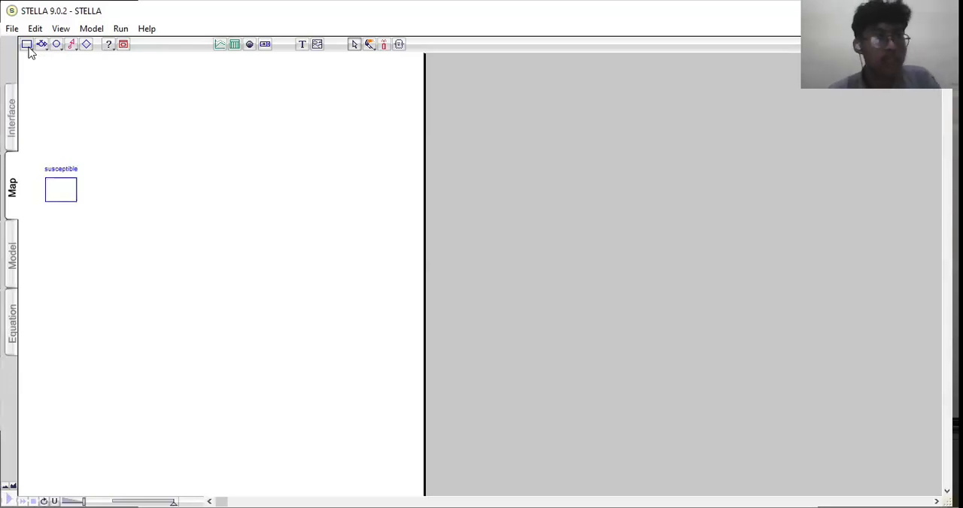
# - Add a second stock to the right of the susceptible stock and name it "infectious"
pyautogui.click(27, 46)
pyautogui.click(152, 191)
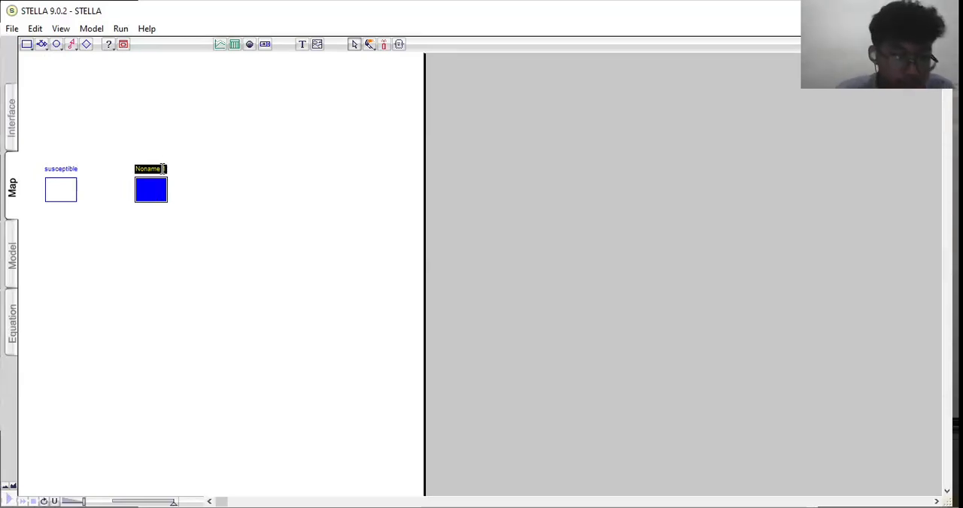
pyautogui.press('BackSpace')
pyautogui.write('in')
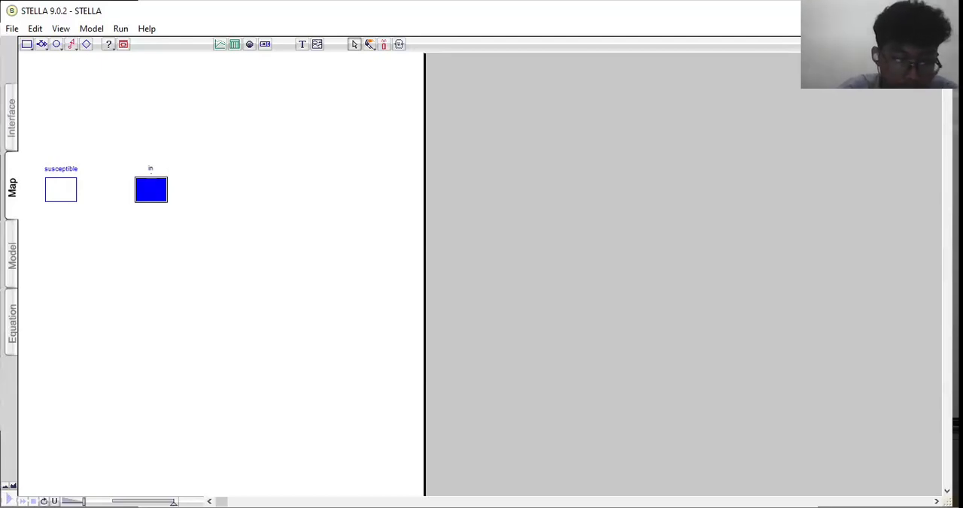
pyautogui.write('fectious')
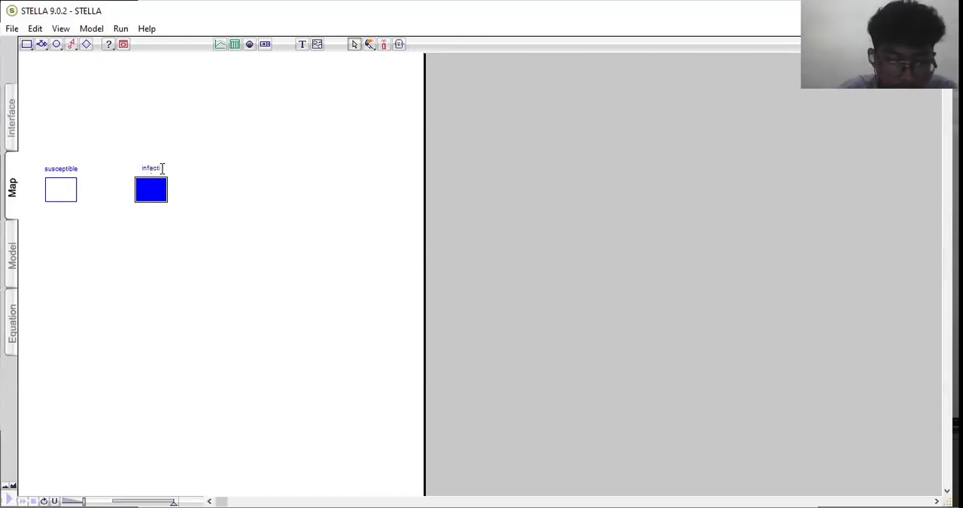
pyautogui.click(107, 113)
# - Add a stock above and to the right of the infectious stock and name it "recovered"
pyautogui.click(27, 45)
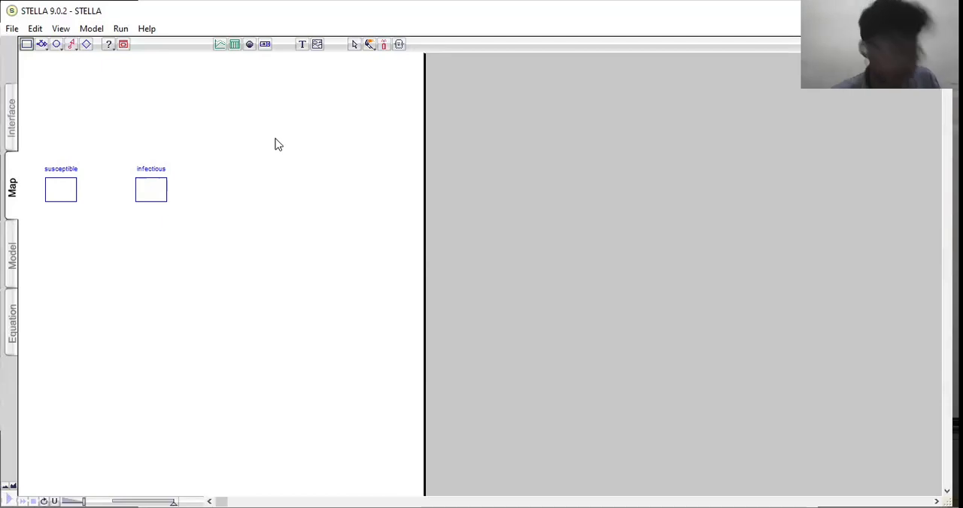
pyautogui.click(275, 142)
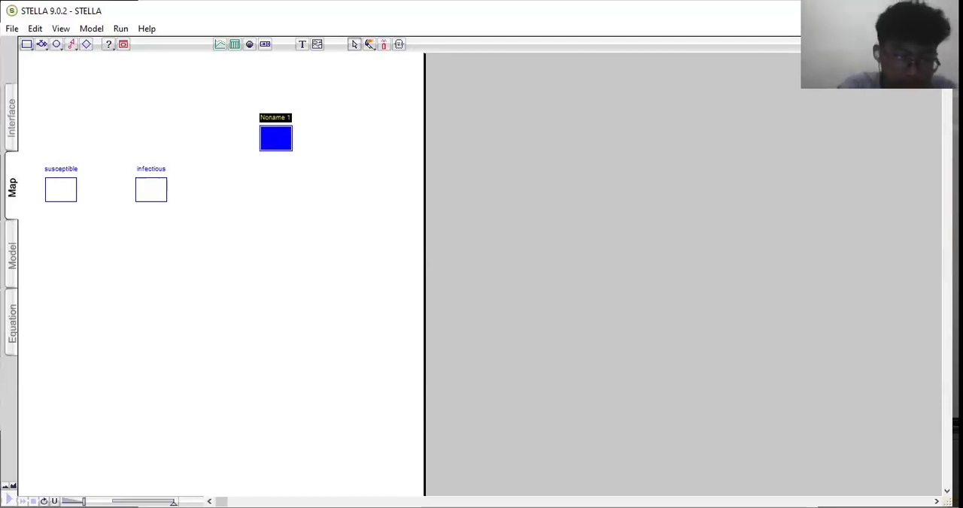
pyautogui.press('BackSpace')
pyautogui.write('recovered')
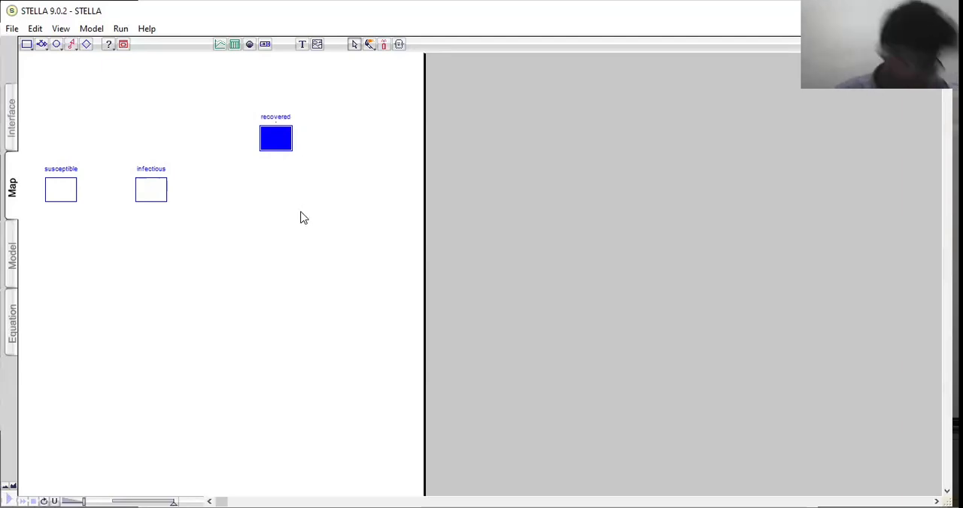
pyautogui.click(36, 60)
# - Add a fourth stock below the recovered stock and name it "dead"
pyautogui.click(27, 46)
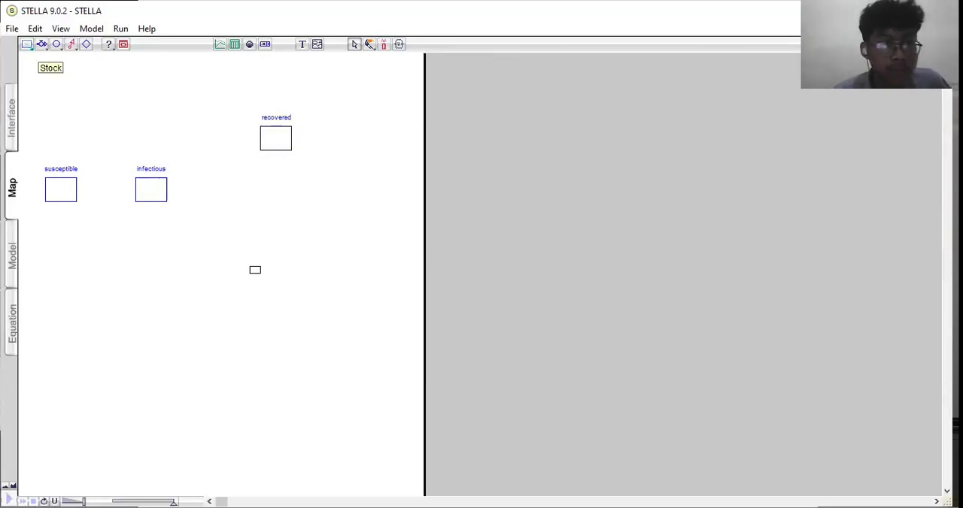
pyautogui.click(272, 259)
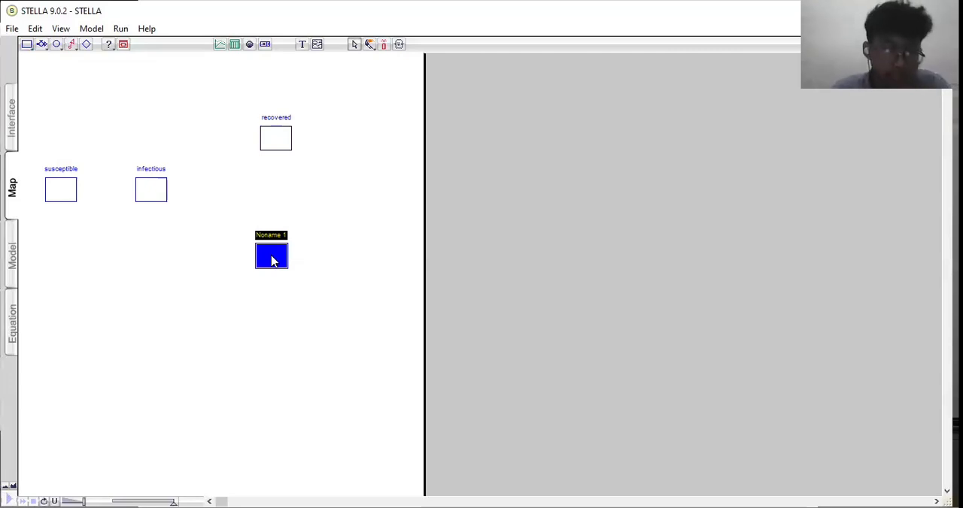
pyautogui.write('dead')
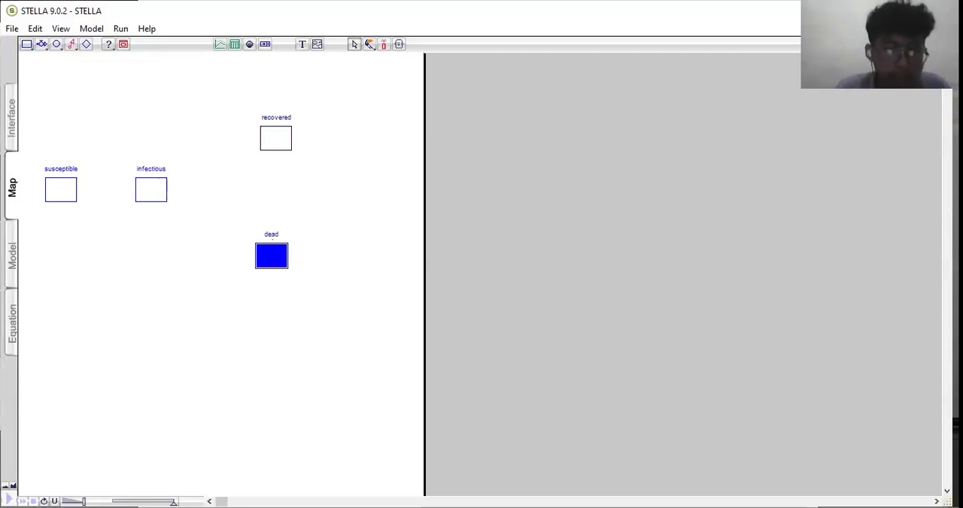
pyautogui.click(385, 207)
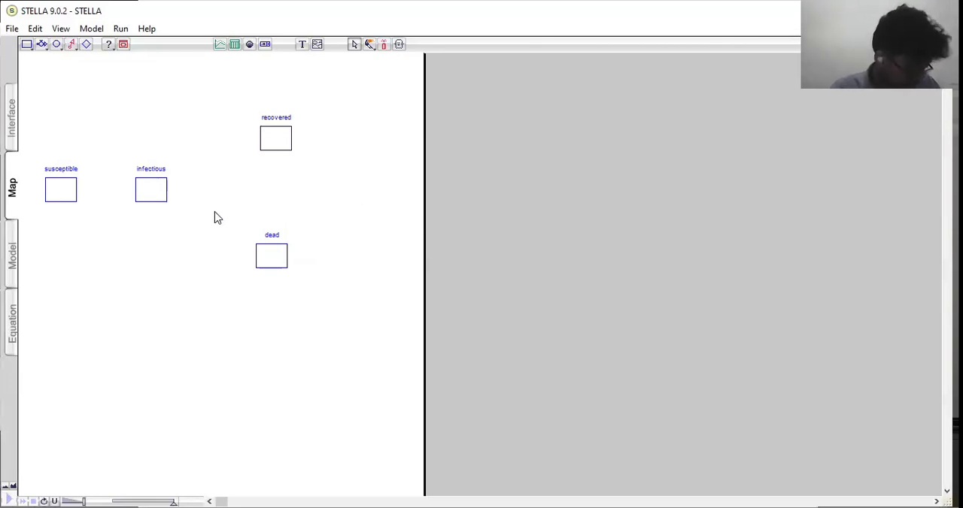
# - Draw a flow from the susceptible stock to the infectious stock and name it "sick per day"
pyautogui.click(41, 43)
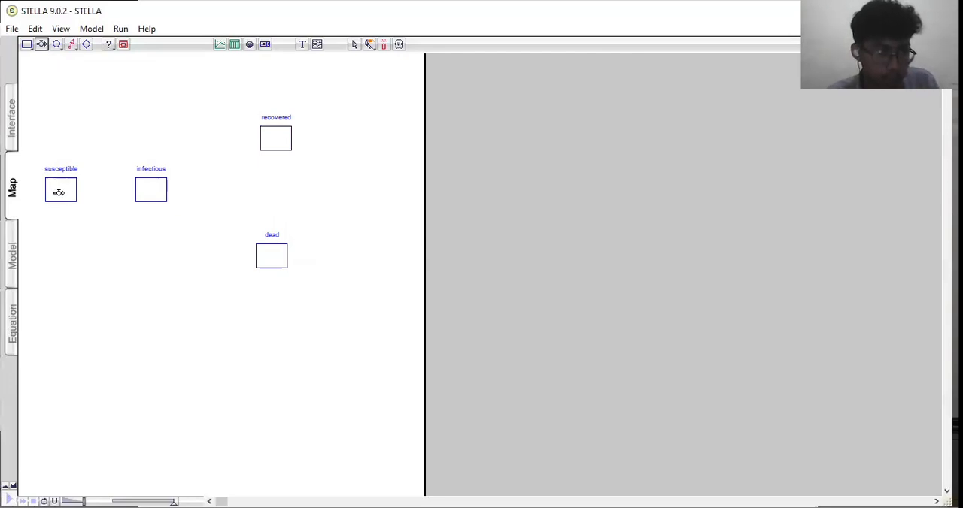
pyautogui.moveTo(59, 192); pyautogui.dragTo(144, 189)
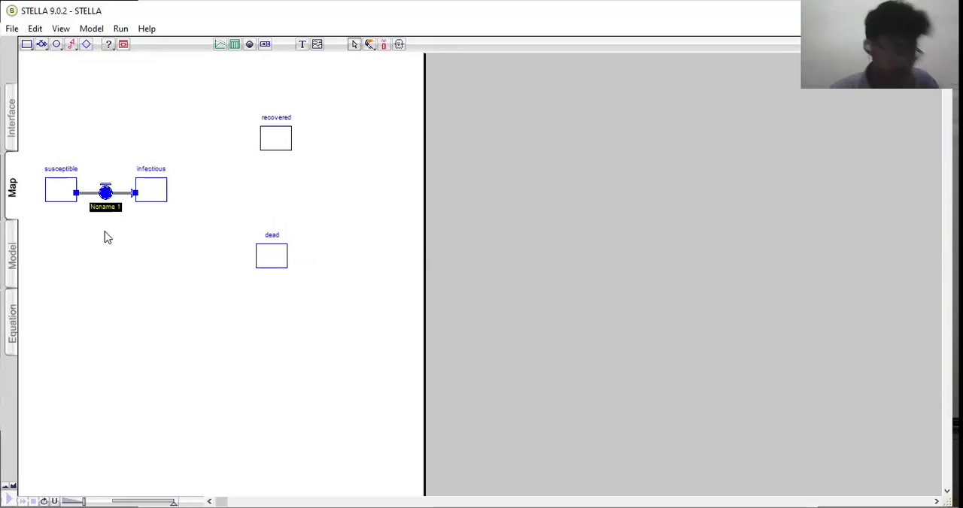
pyautogui.write('sick per day')
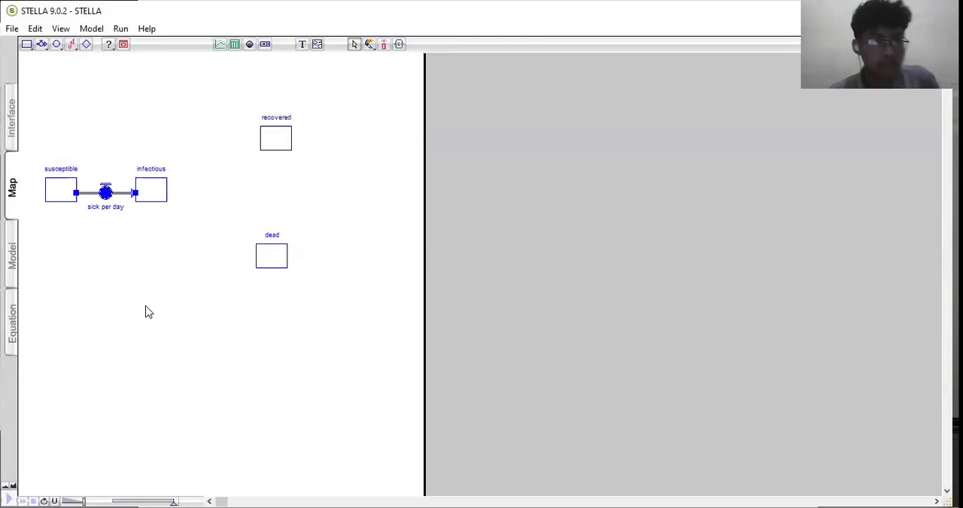
# - Draw a bent flow from the infectious stock up to the recovered stock and name it "daily recoveries"
pyautogui.click(242, 280)
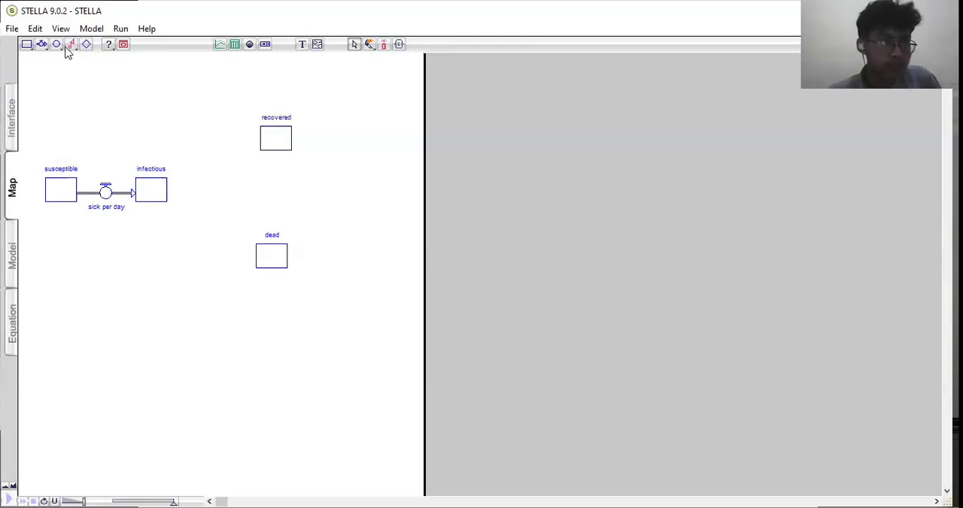
pyautogui.click(42, 45)
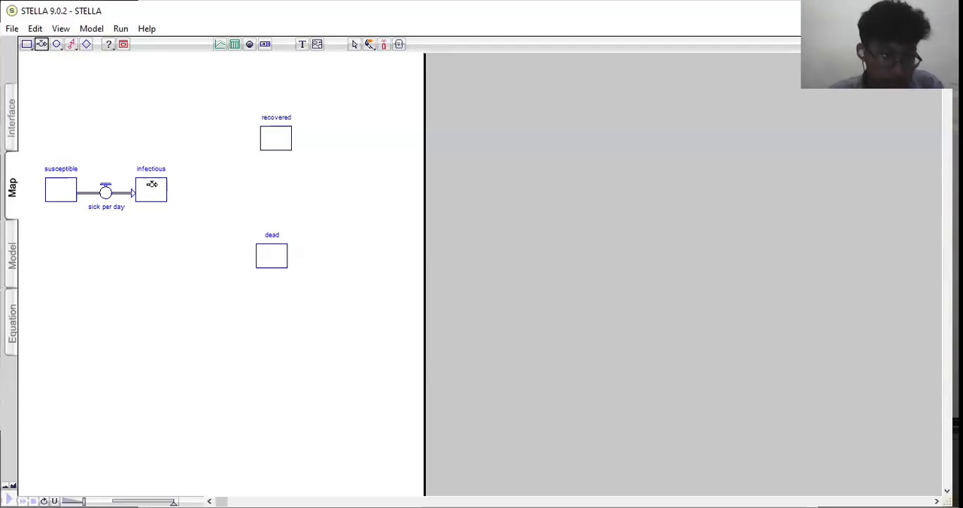
pyautogui.moveTo(154, 184); pyautogui.dragTo(224, 182)
pyautogui.moveTo(219, 139); pyautogui.dragTo(217, 135)
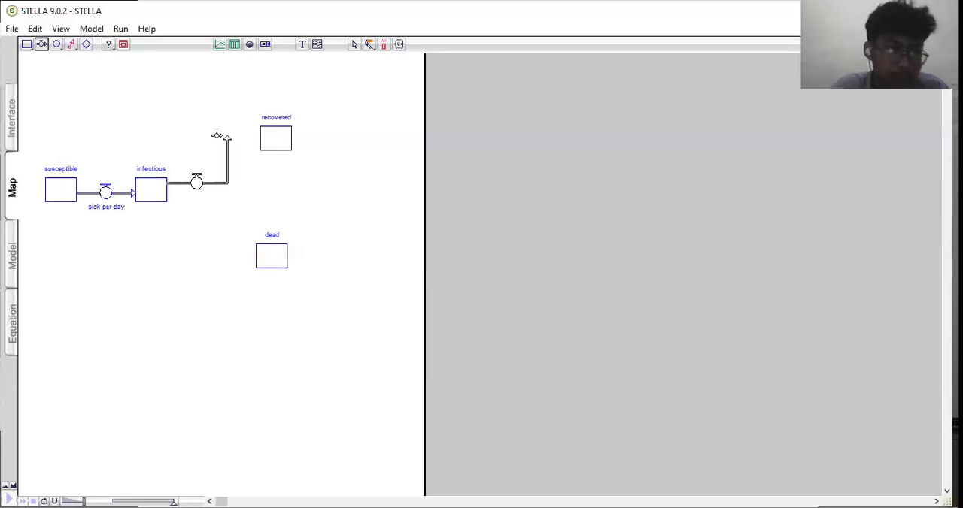
pyautogui.moveTo(216, 136); pyautogui.dragTo(288, 146)
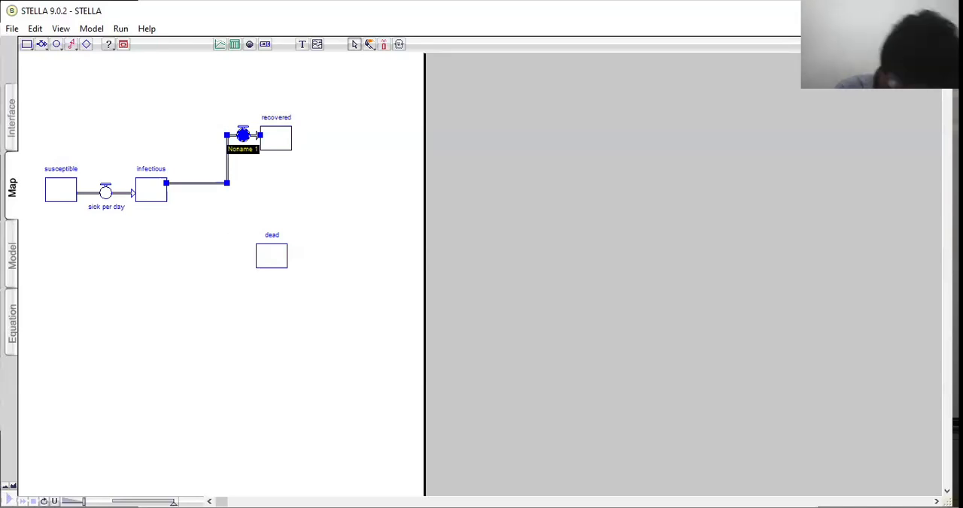
pyautogui.write('r')
pyautogui.write('a')
pyautogui.write('il')
pyautogui.write('y')
pyautogui.write(' rec')
pyautogui.write('over')
pyautogui.write('ies')
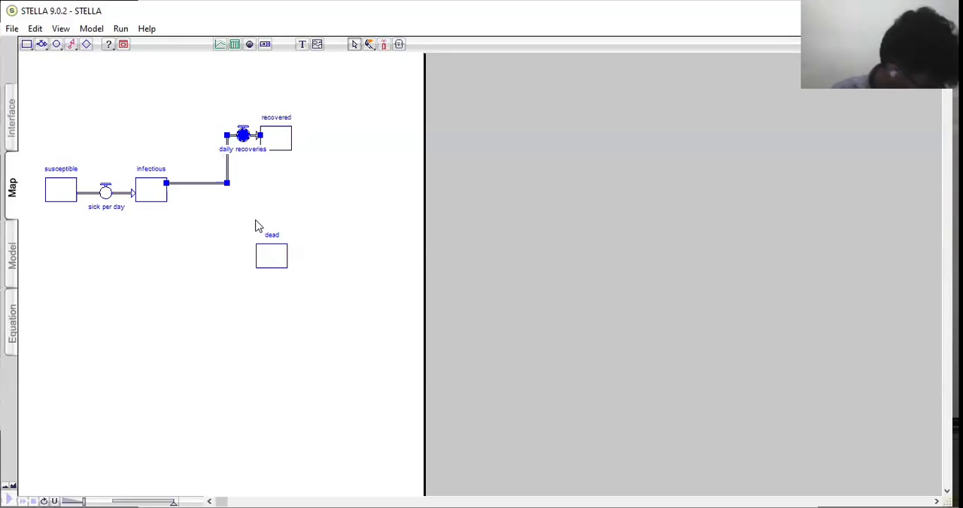
pyautogui.click(315, 211)
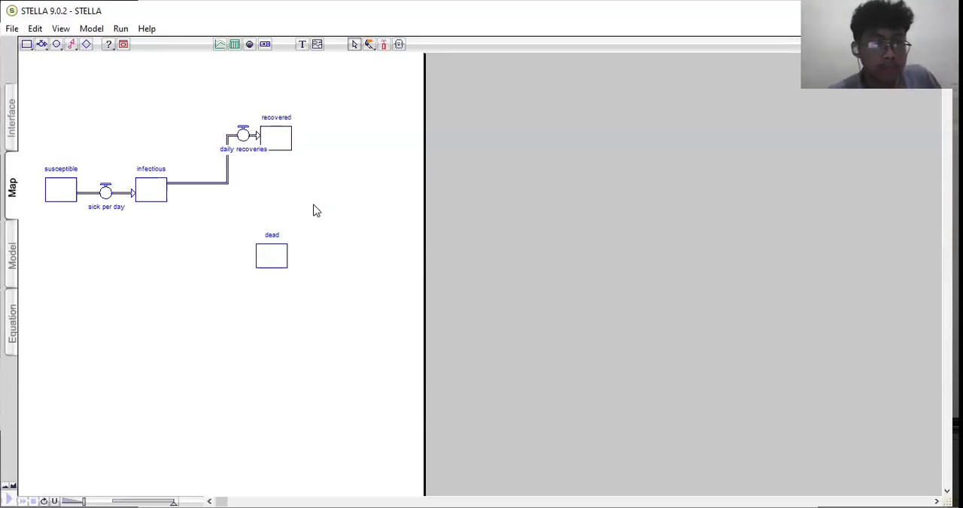
# - Draw a bent flow from the infectious stock down to the dead stock and name it "daily deaths"
pyautogui.click(42, 45)
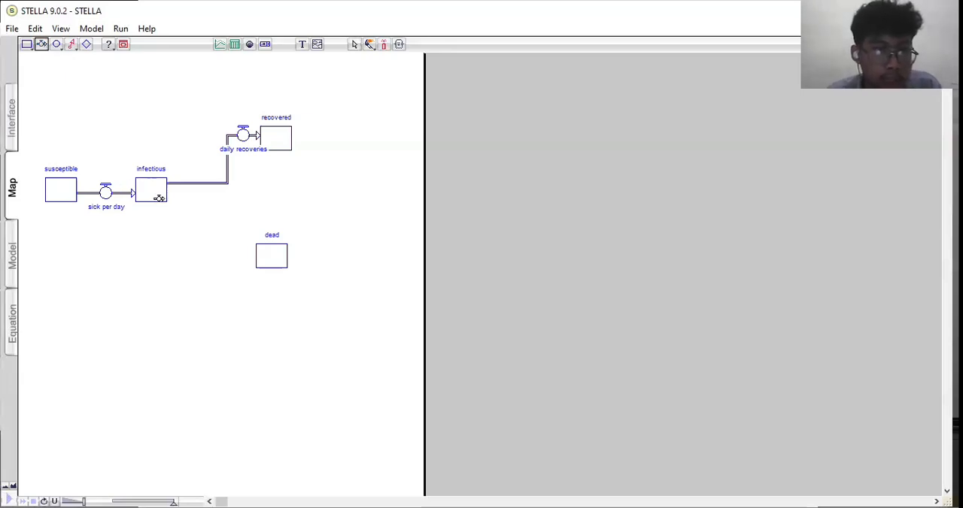
pyautogui.moveTo(158, 197); pyautogui.dragTo(274, 267)
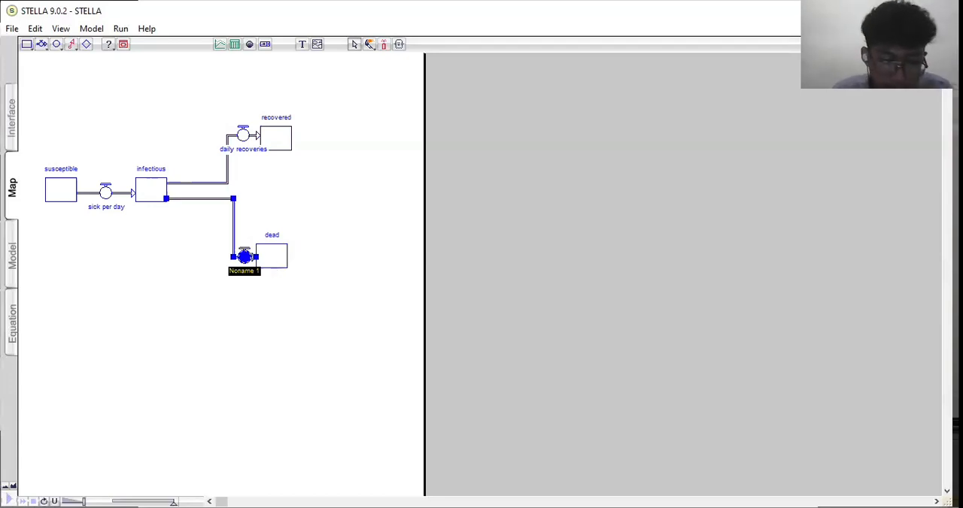
pyautogui.write('dail')
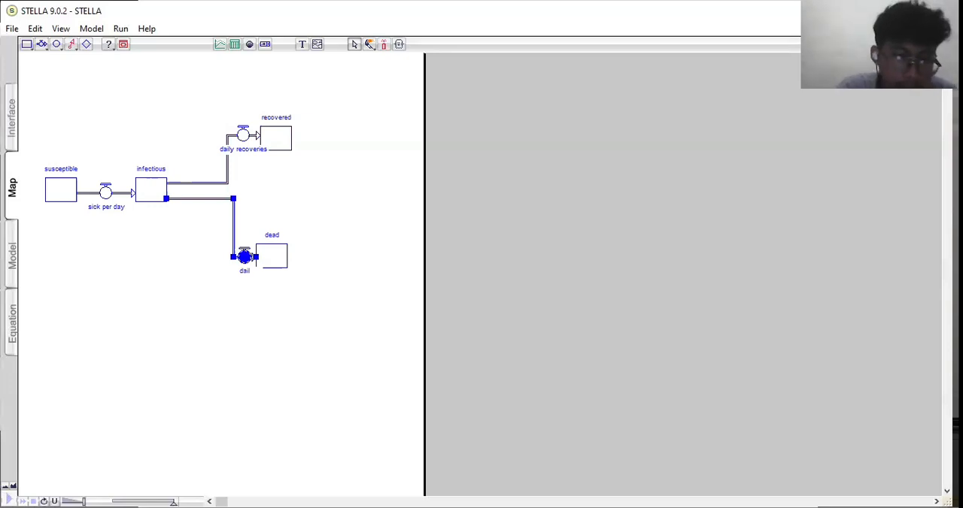
pyautogui.write('y deaths')
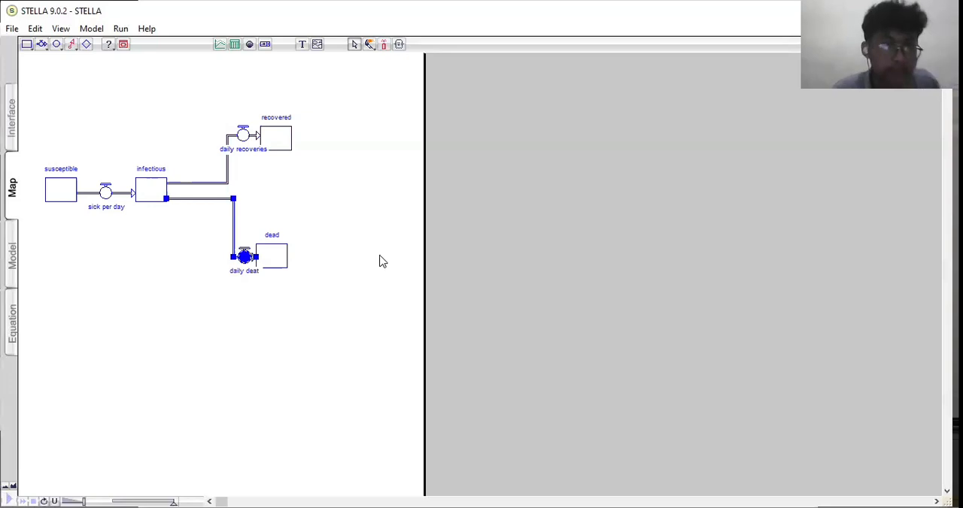
pyautogui.click(358, 236)
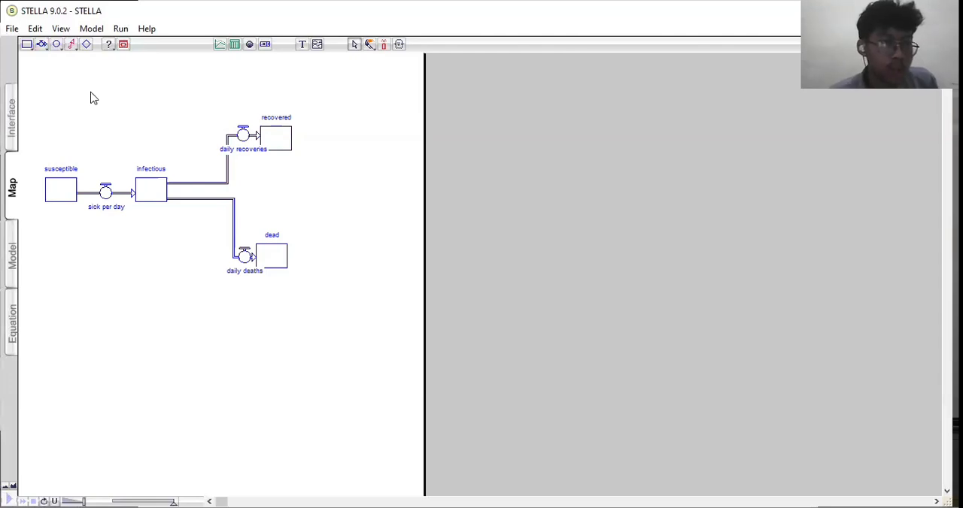
# - Place a converter below the sick per day flow and name it "infection rate"
pyautogui.click(57, 46)
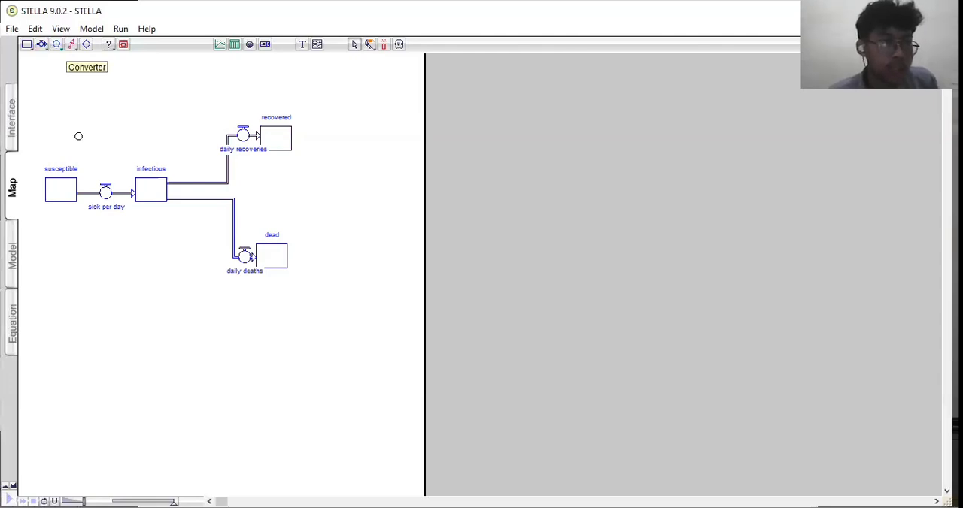
pyautogui.click(85, 303)
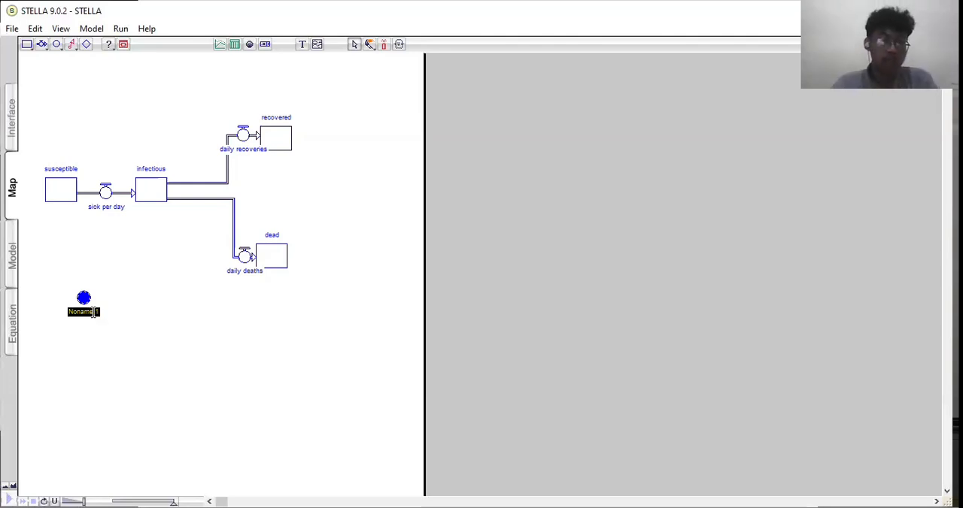
pyautogui.write('infection rate')
pyautogui.click(127, 318)
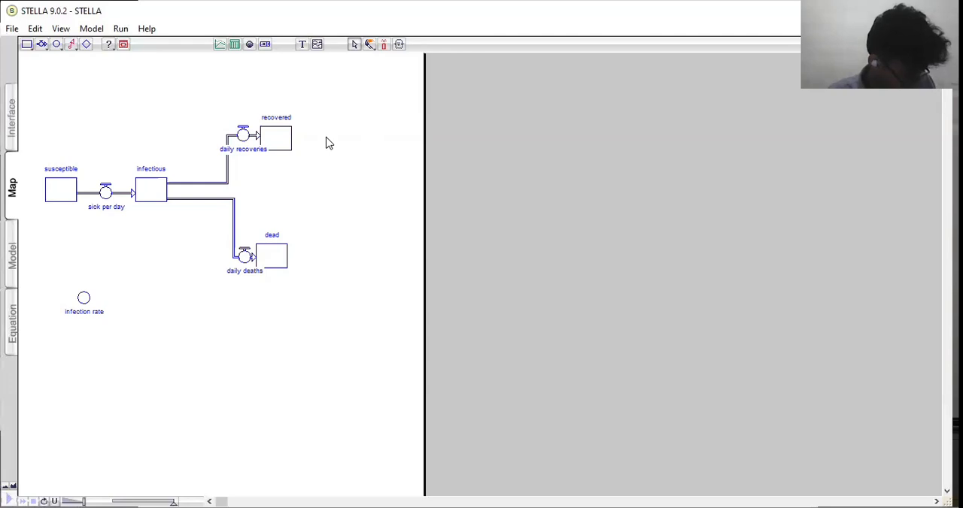
# - Place a converter to the right of the recovered stock and name it "disease duration"
pyautogui.click(57, 44)
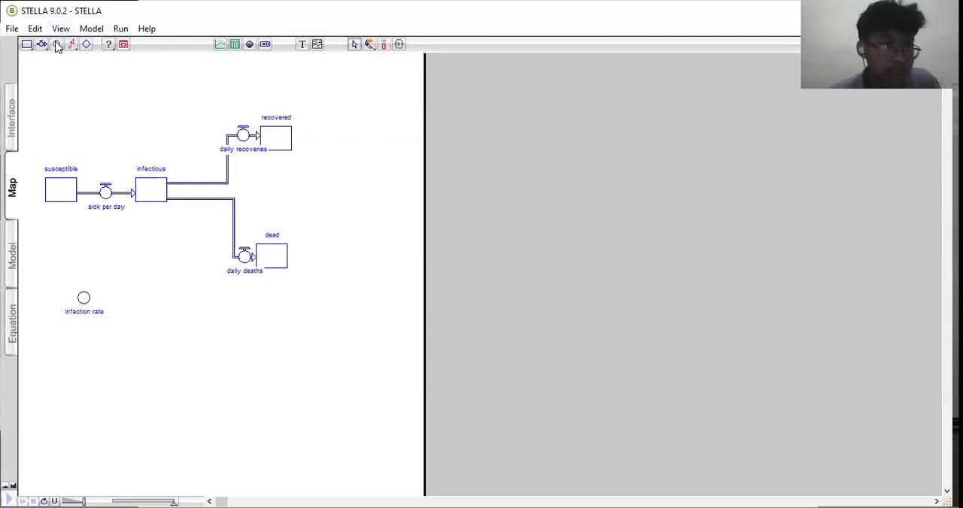
pyautogui.click(364, 151)
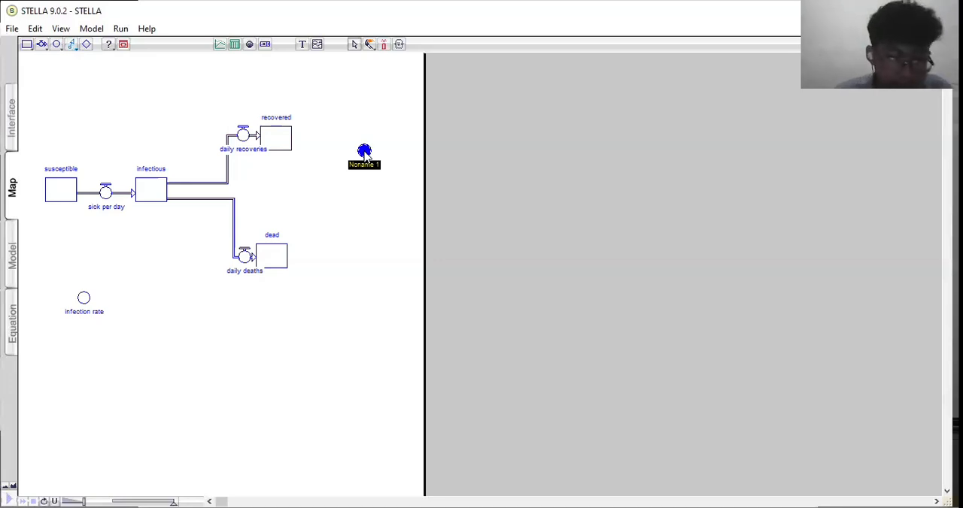
pyautogui.click(374, 165)
pyautogui.press('Delete')
pyautogui.press('Delete')
pyautogui.press('BackSpace')
pyautogui.press('BackSpace')
pyautogui.press('BackSpace')
pyautogui.press('BackSpace')
pyautogui.press('BackSpace')
pyautogui.press('BackSpace')
pyautogui.write('d')
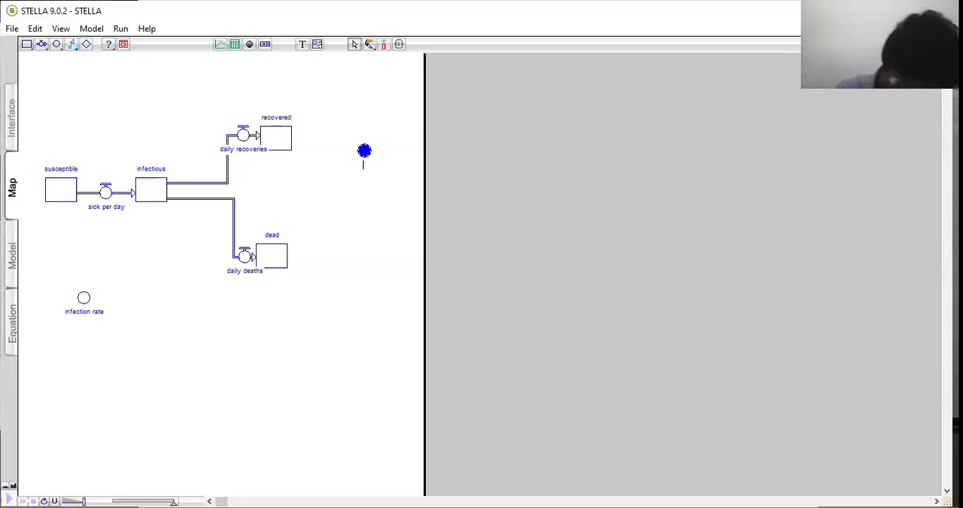
pyautogui.write('isease')
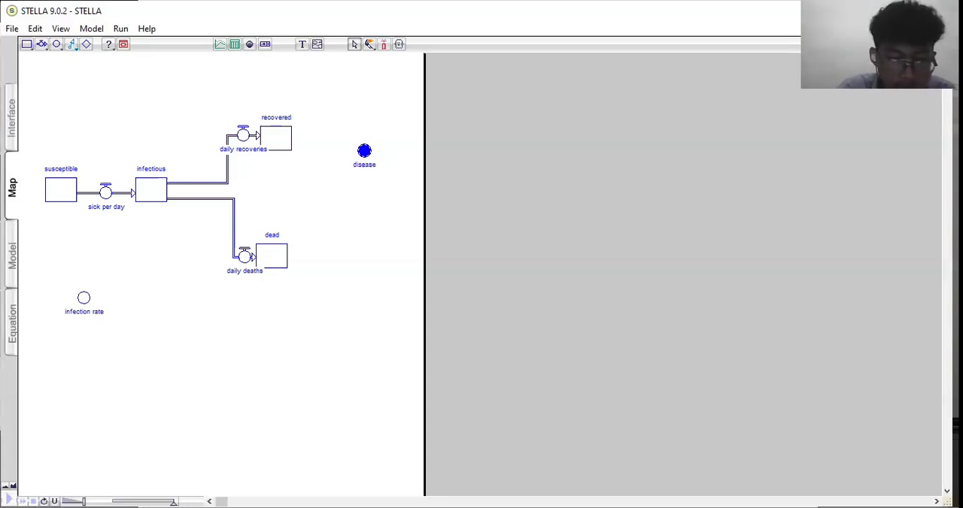
pyautogui.write(' duration')
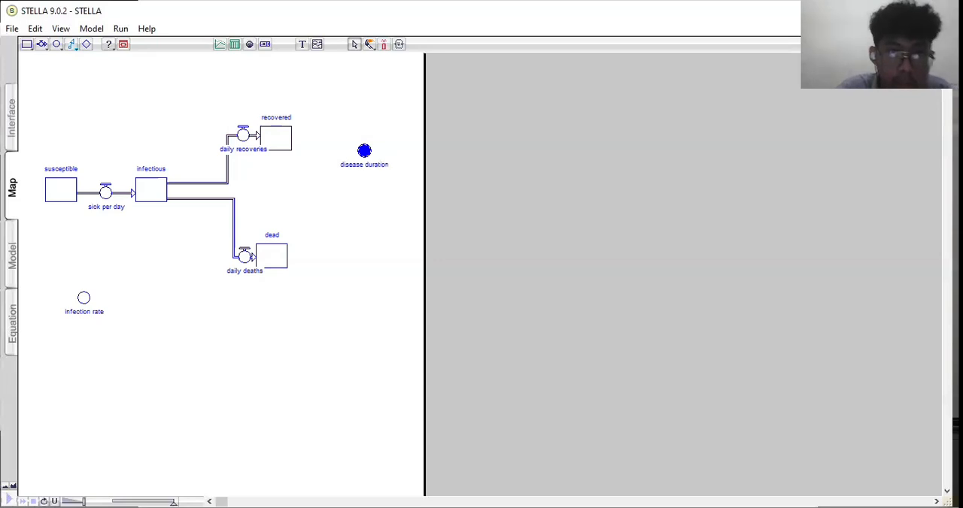
pyautogui.click(367, 248)
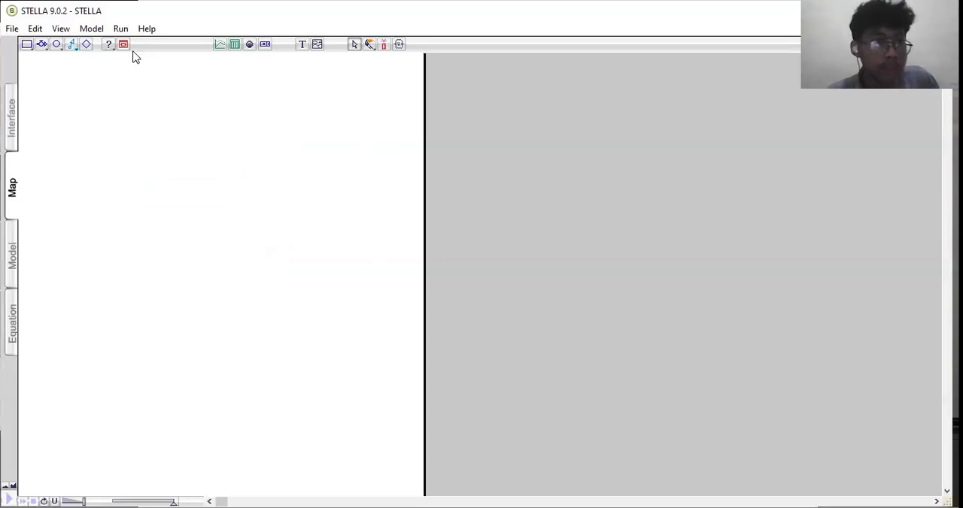
# - Place a converter below the disease duration converter and name it "survival rate"
pyautogui.click(58, 46)
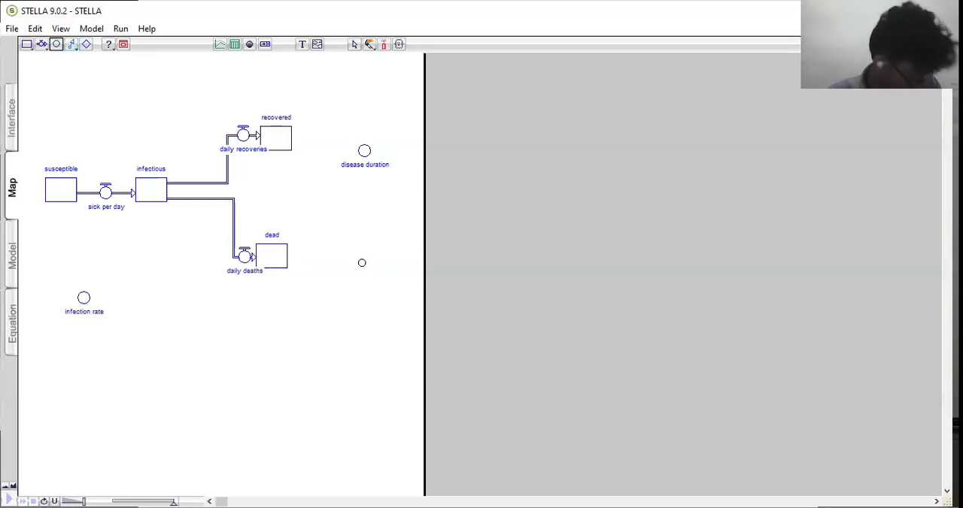
pyautogui.click(363, 226)
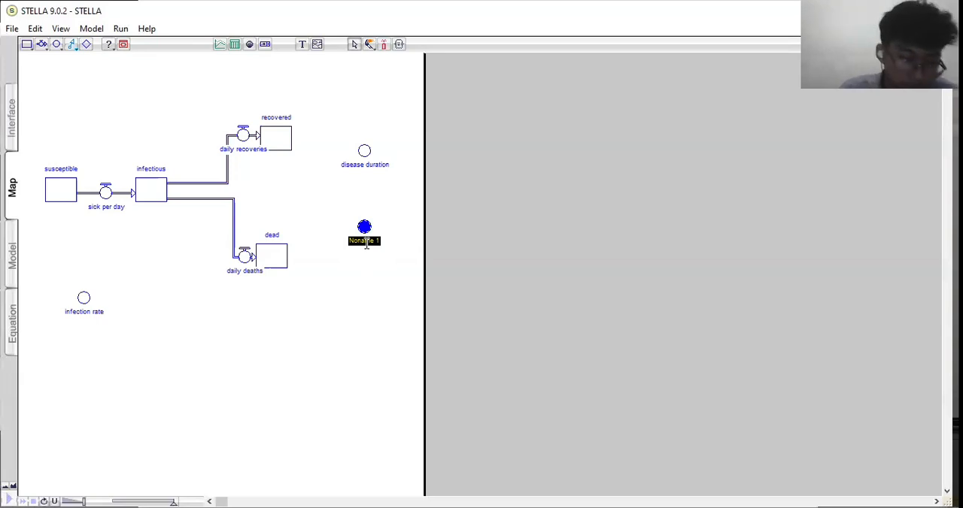
pyautogui.write('survival rate')
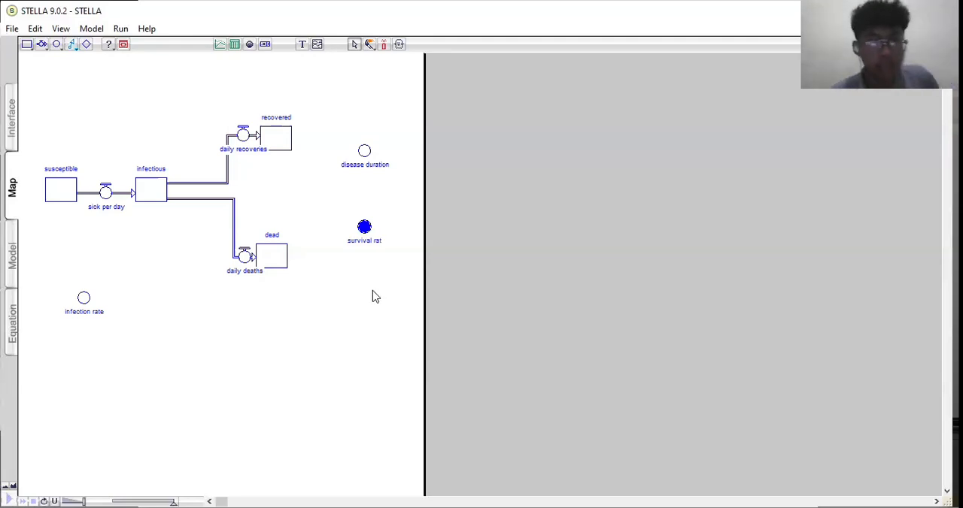
pyautogui.click(333, 287)
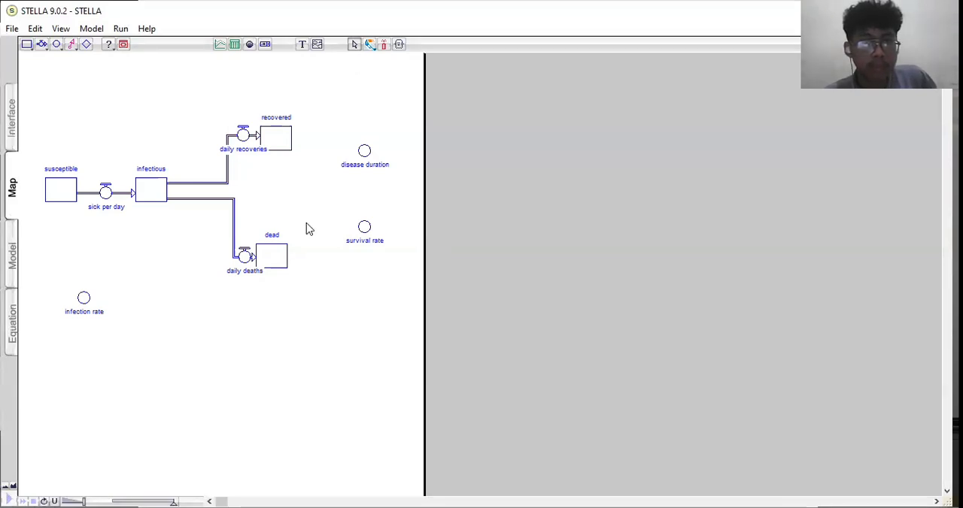
# - Link the susceptible and infectious stocks to the sick per day flow with action connectors
pyautogui.hotkey('alt', 'Tab')
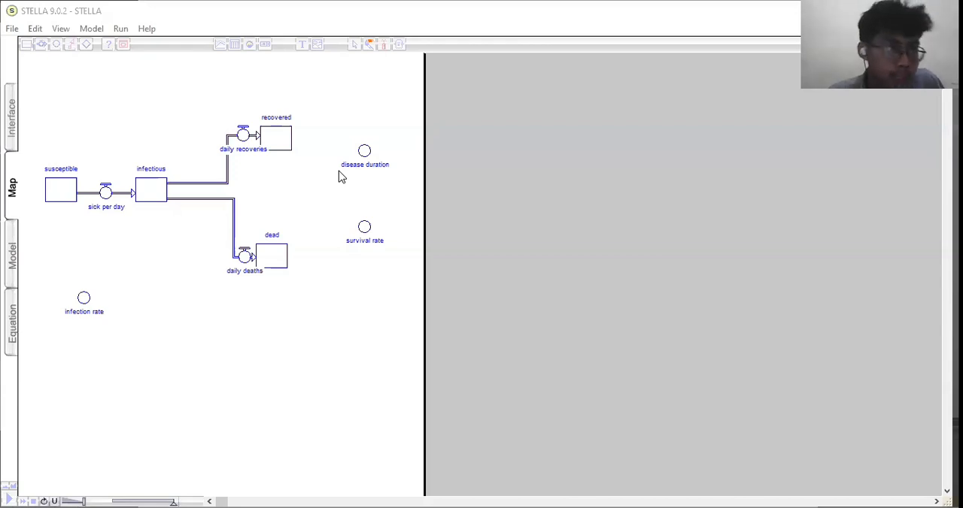
pyautogui.click(73, 60)
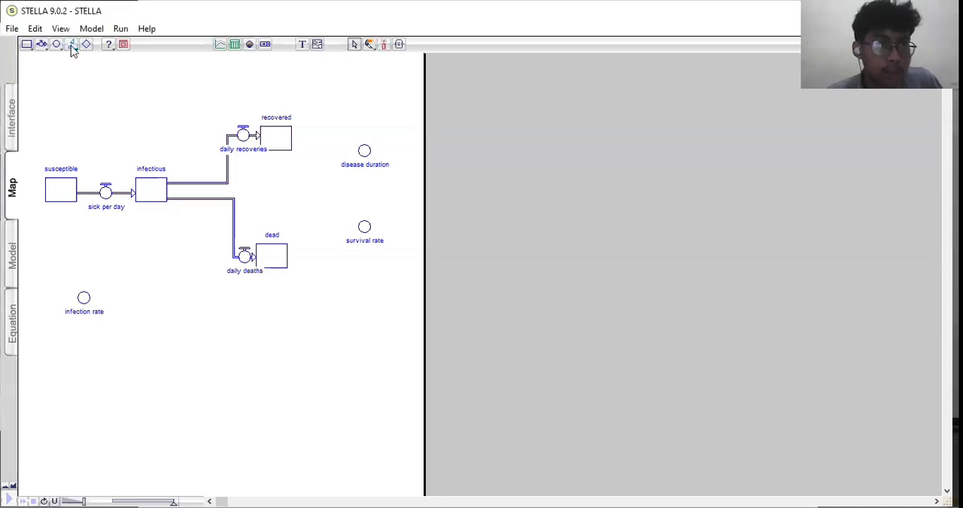
pyautogui.click(72, 47)
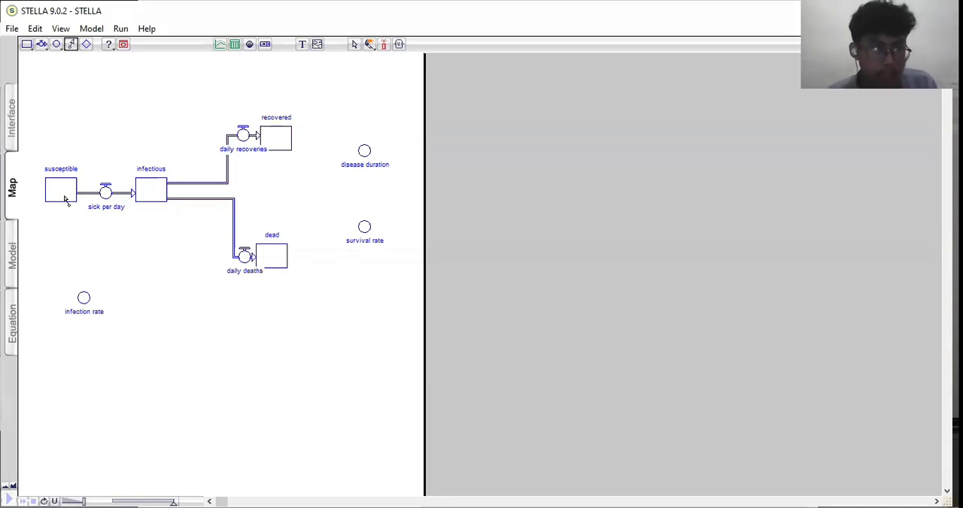
pyautogui.moveTo(64, 199); pyautogui.dragTo(107, 214)
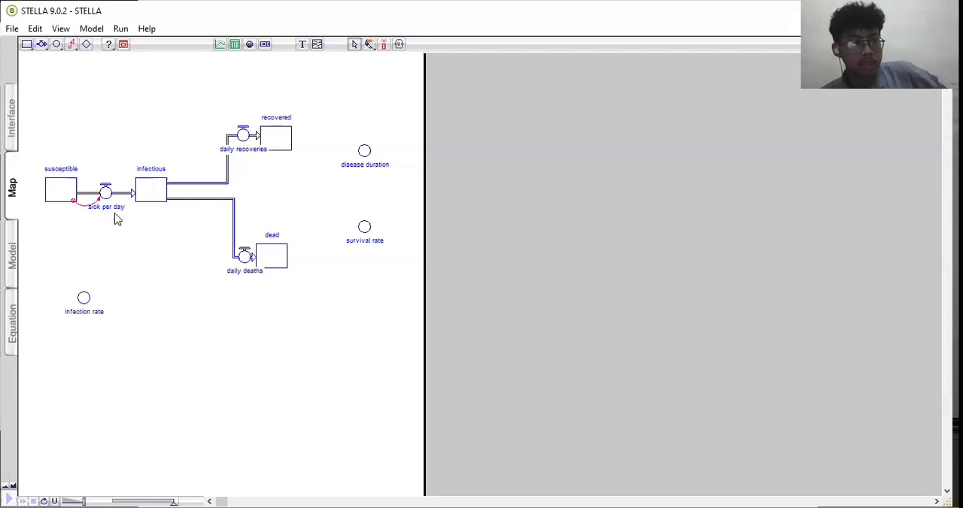
pyautogui.click(73, 46)
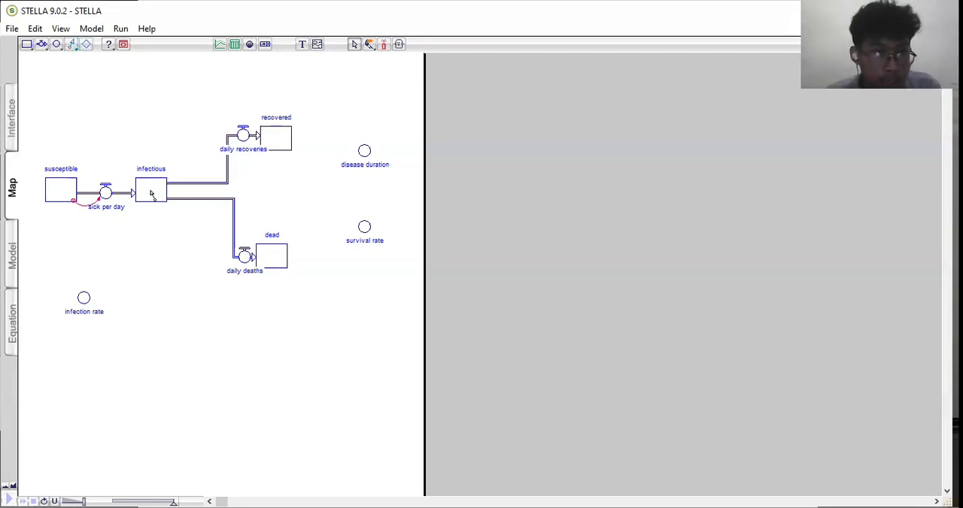
pyautogui.moveTo(150, 201); pyautogui.dragTo(105, 197)
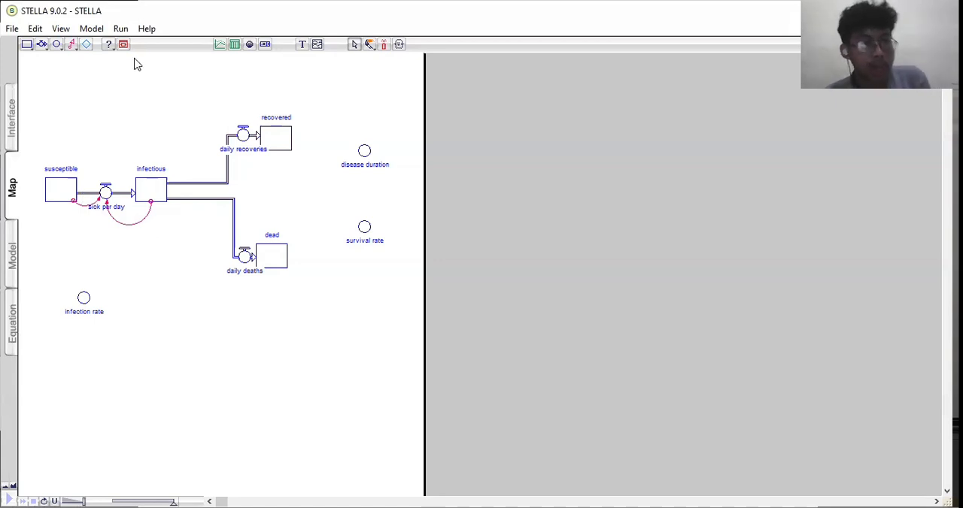
# - Link the infection rate converter to the sick per day flow with an action connector
pyautogui.click(72, 44)
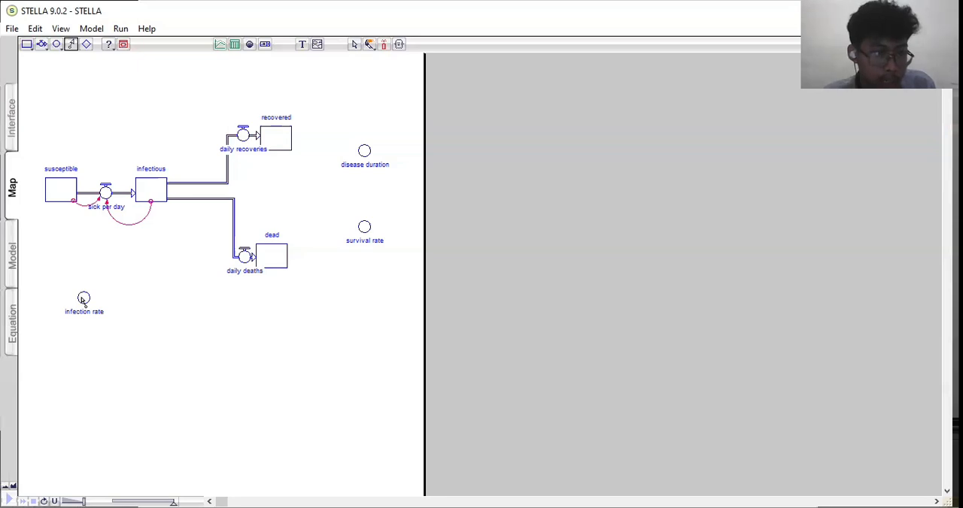
pyautogui.moveTo(103, 202); pyautogui.dragTo(106, 194)
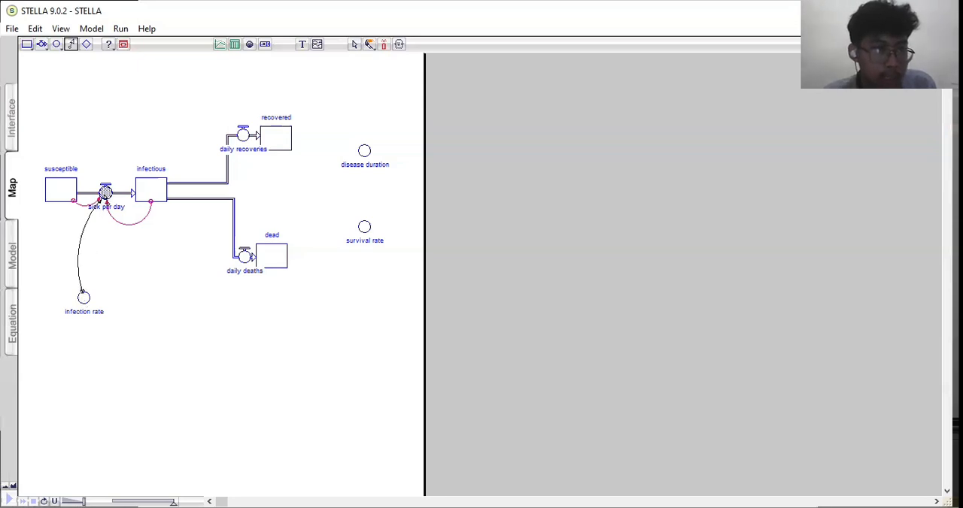
pyautogui.click(171, 302)
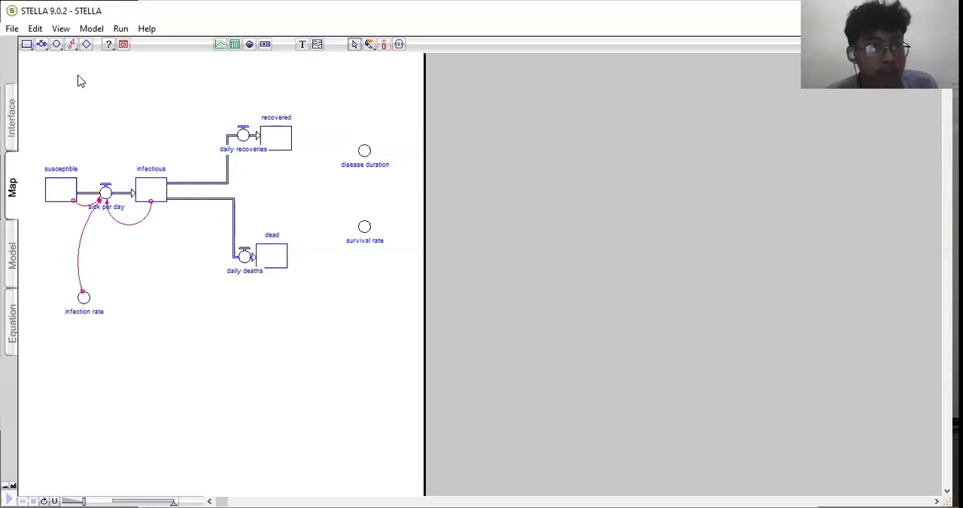
# - Link the infectious stock to the daily recoveries and daily deaths flows with action connectors
pyautogui.click(71, 45)
pyautogui.moveTo(154, 184)
pyautogui.mouseDown()
pyautogui.moveTo(181, 158)
pyautogui.moveTo(242, 135)
pyautogui.mouseUp()
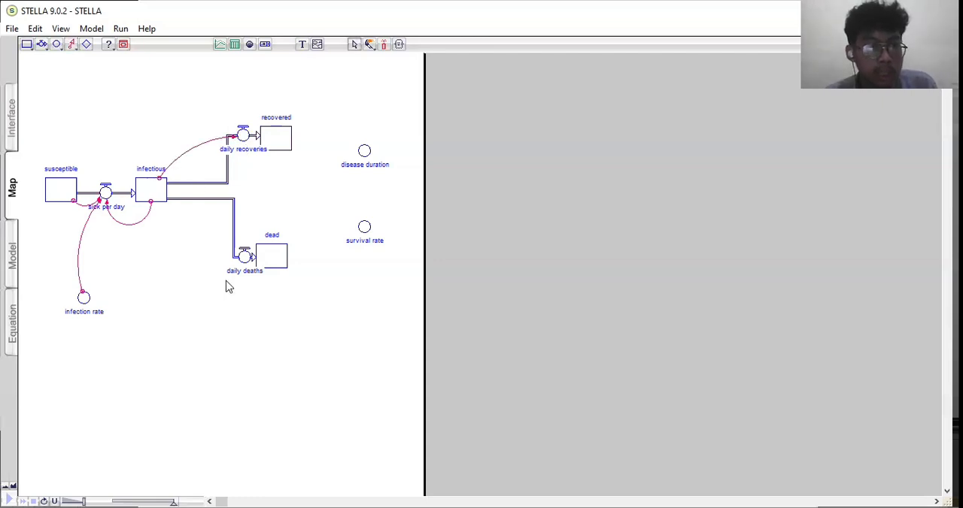
pyautogui.click(71, 45)
pyautogui.moveTo(165, 217)
pyautogui.mouseDown()
pyautogui.moveTo(251, 265)
pyautogui.moveTo(243, 258)
pyautogui.mouseUp()
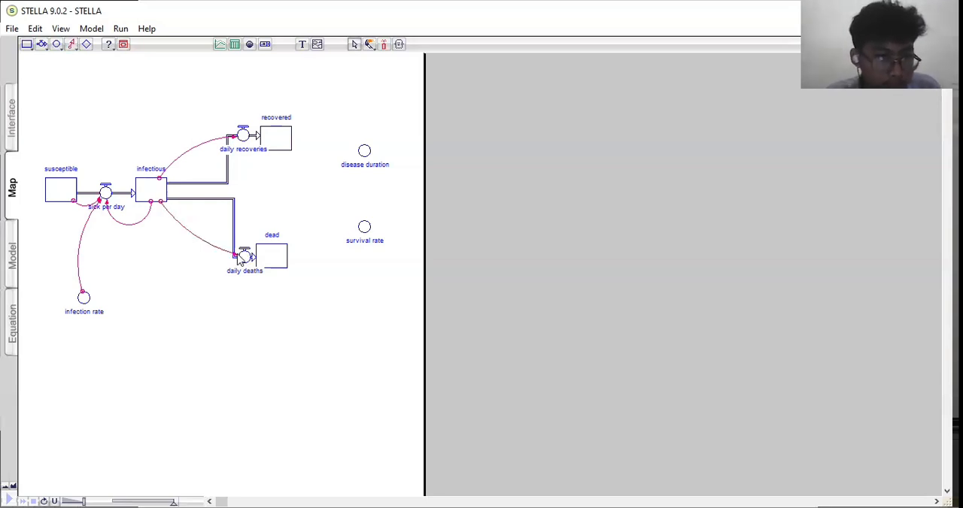
# - Link the disease duration converter to the daily recoveries and daily deaths flows with action connectors
pyautogui.click(155, 204)
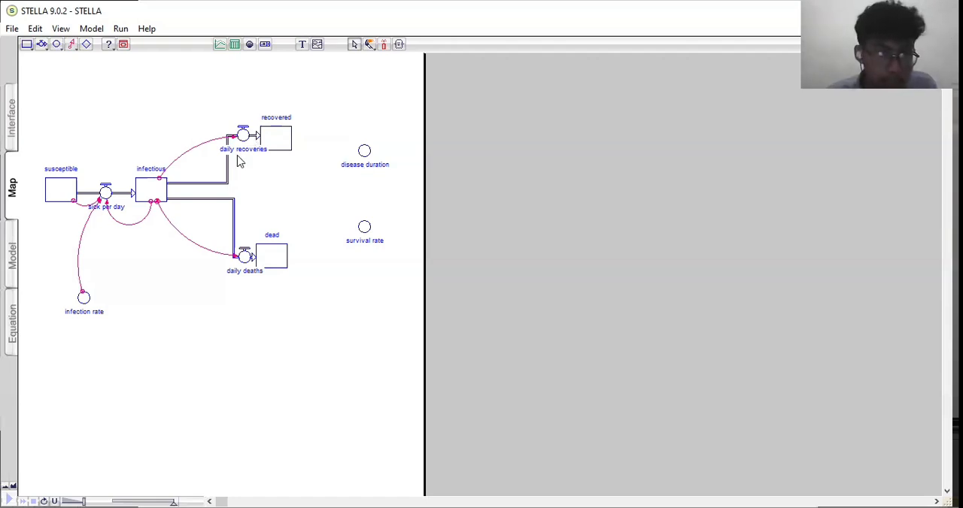
pyautogui.click(72, 44)
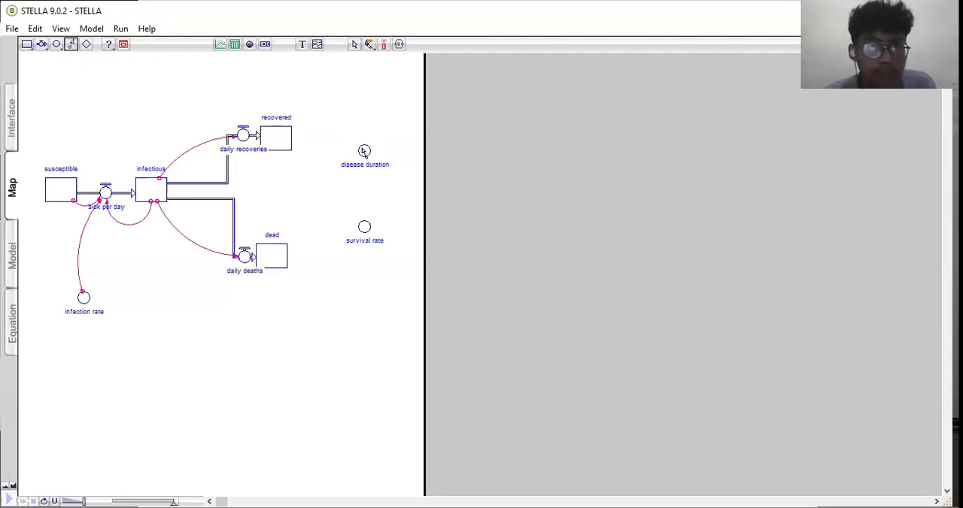
pyautogui.moveTo(248, 133); pyautogui.dragTo(249, 134)
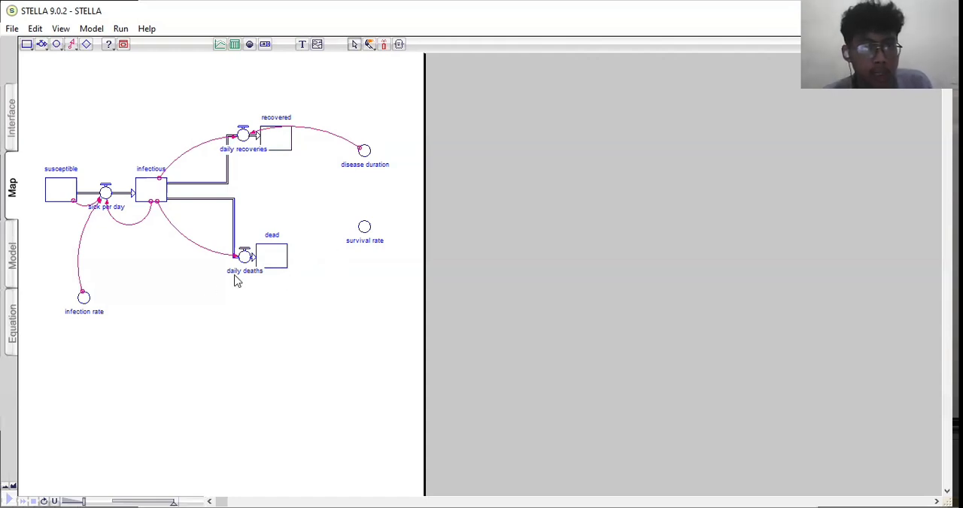
pyautogui.click(73, 45)
pyautogui.moveTo(366, 153); pyautogui.dragTo(248, 258)
pyautogui.moveTo(357, 155); pyautogui.dragTo(354, 161)
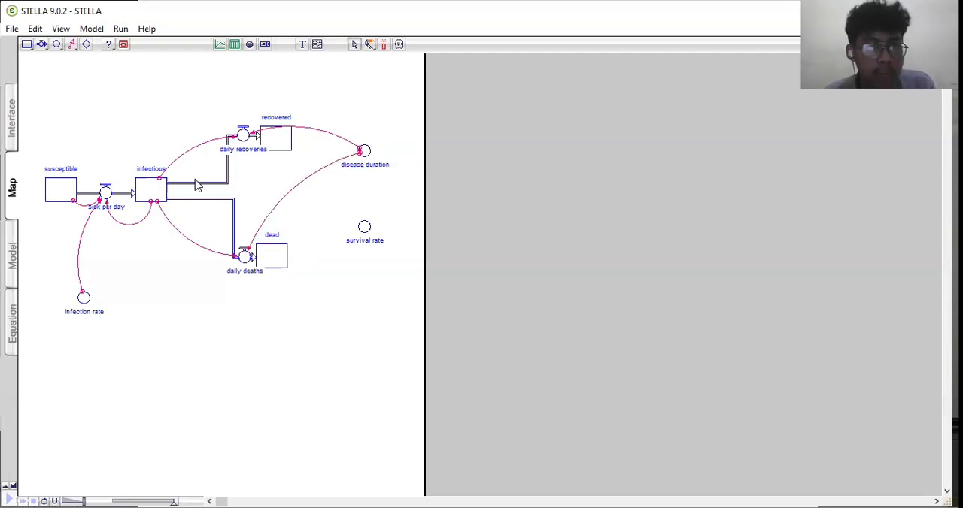
# - Link the survival rate converter to the daily recoveries and daily deaths flows with action connectors
pyautogui.click(72, 43)
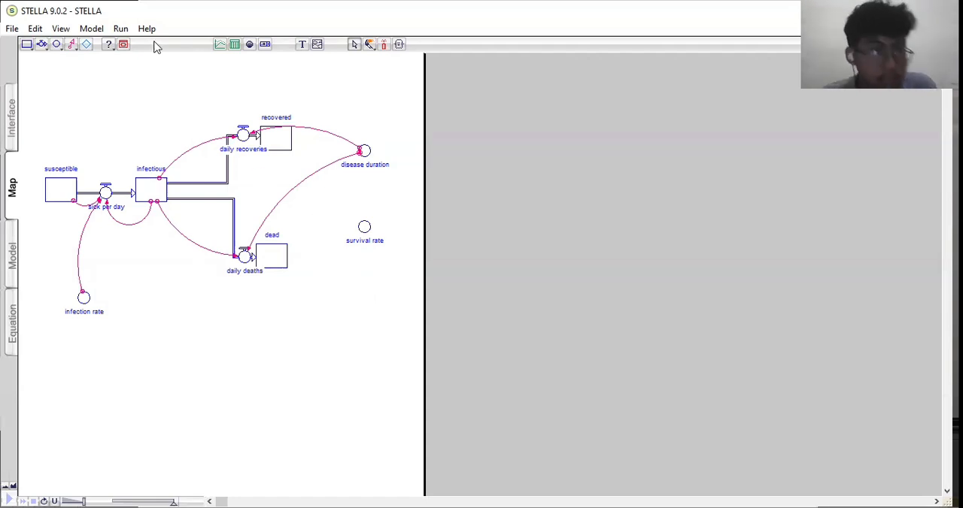
pyautogui.click(69, 44)
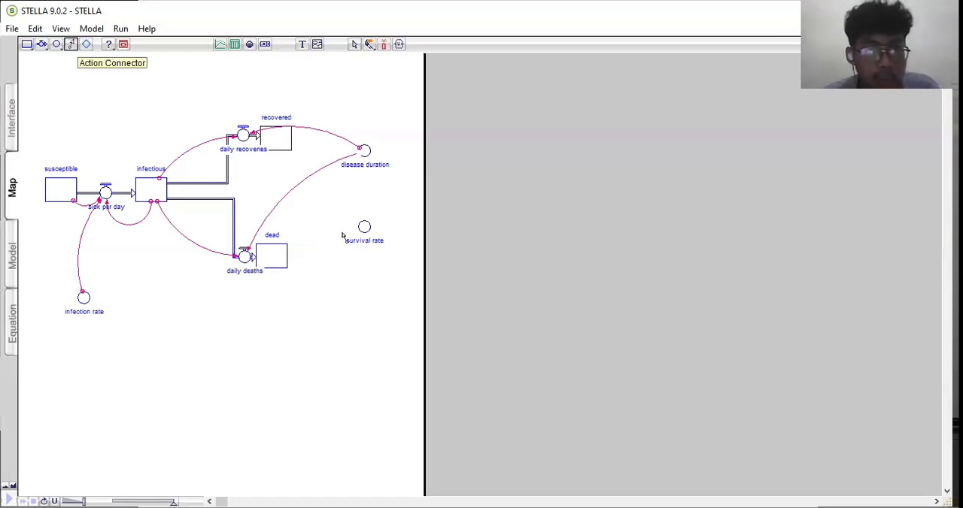
pyautogui.moveTo(364, 225); pyautogui.dragTo(253, 142)
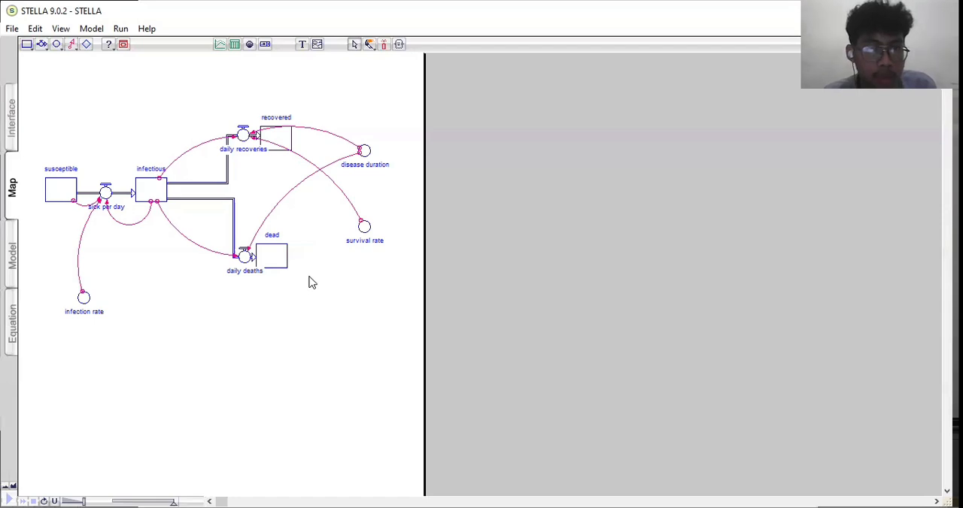
pyautogui.click(72, 43)
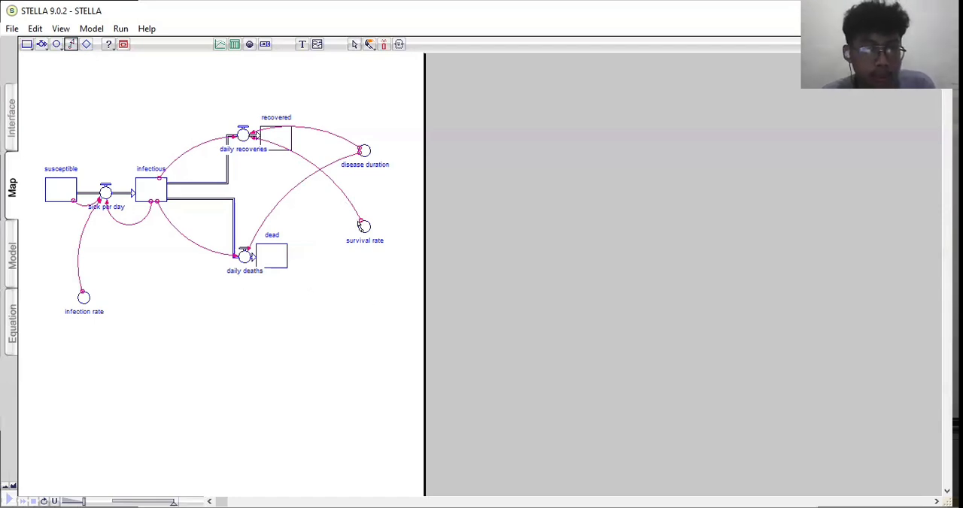
pyautogui.moveTo(364, 226); pyautogui.dragTo(250, 258)
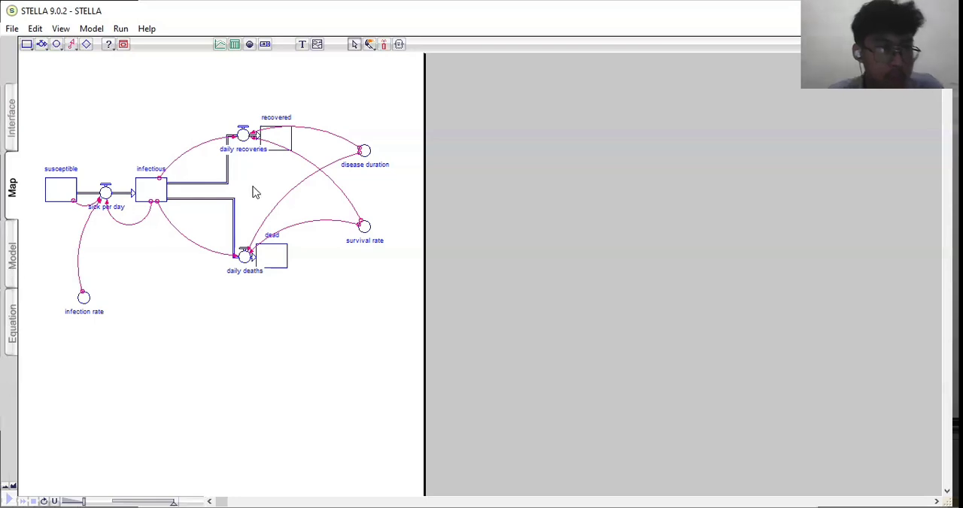
# - In the Model view, set the initial values of the dead and recovered stocks to 0
pyautogui.click(12, 259)
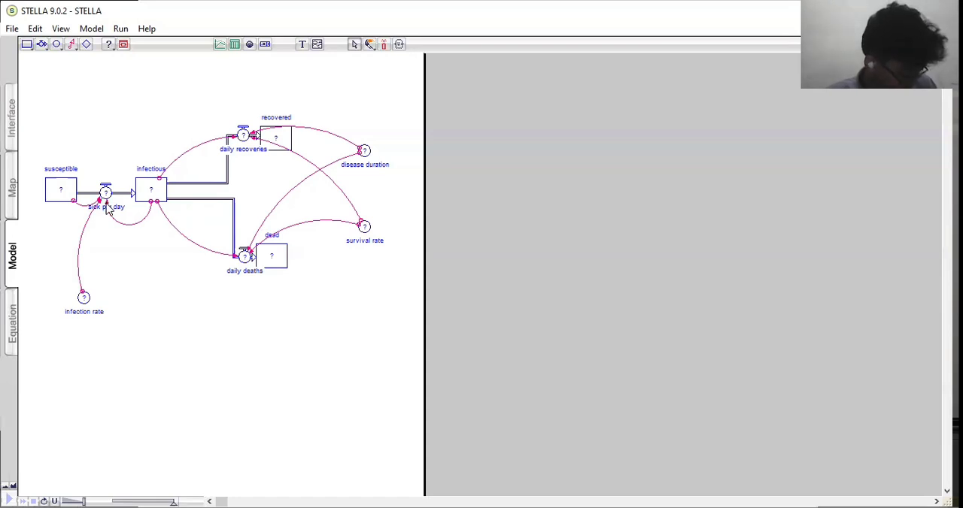
pyautogui.doubleClick(62, 191)
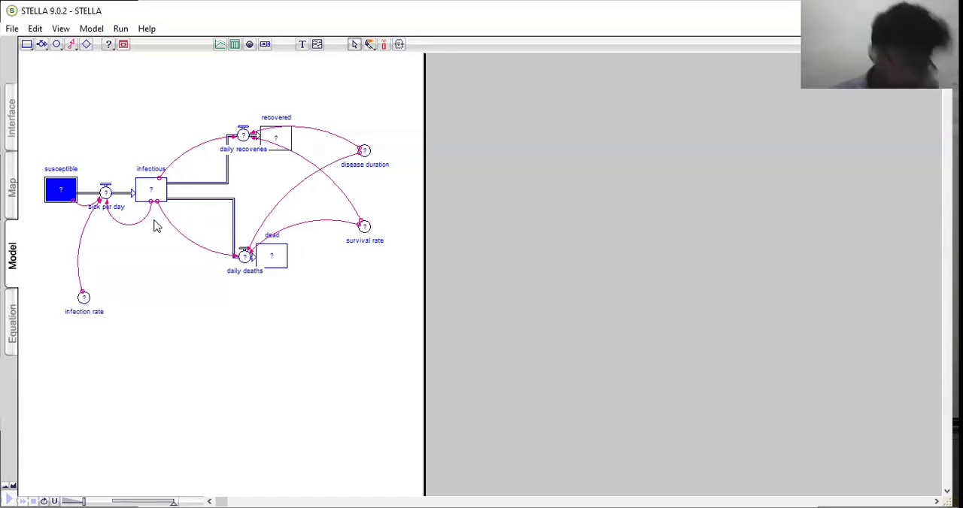
pyautogui.click(272, 261)
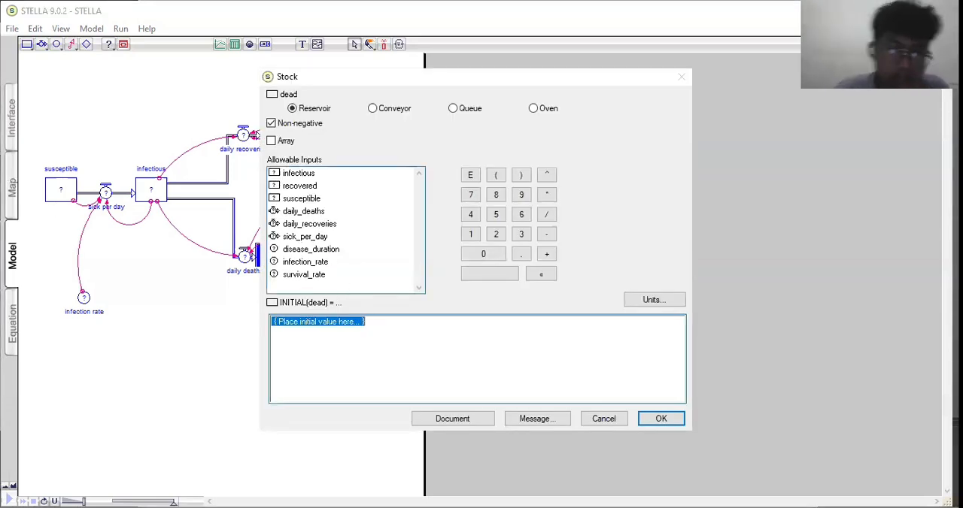
pyautogui.write('0')
pyautogui.click(658, 423)
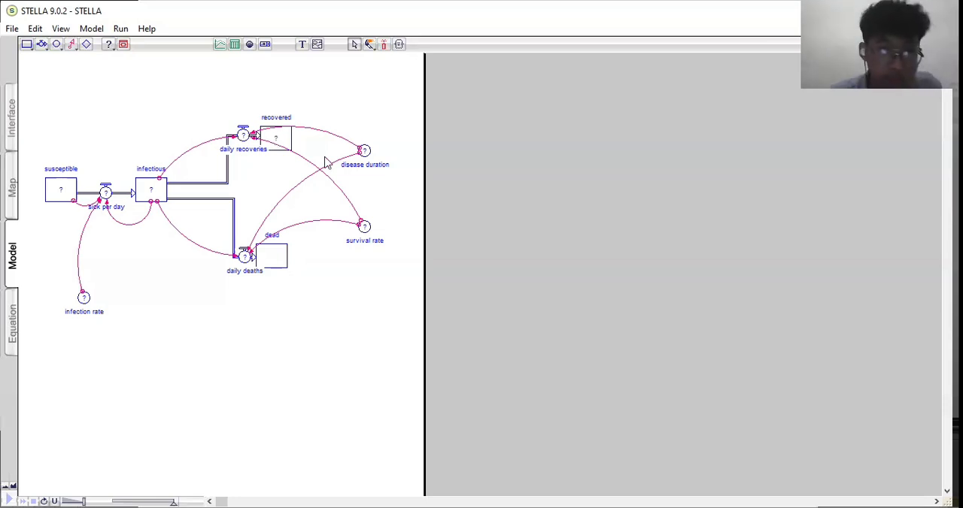
pyautogui.click(276, 135)
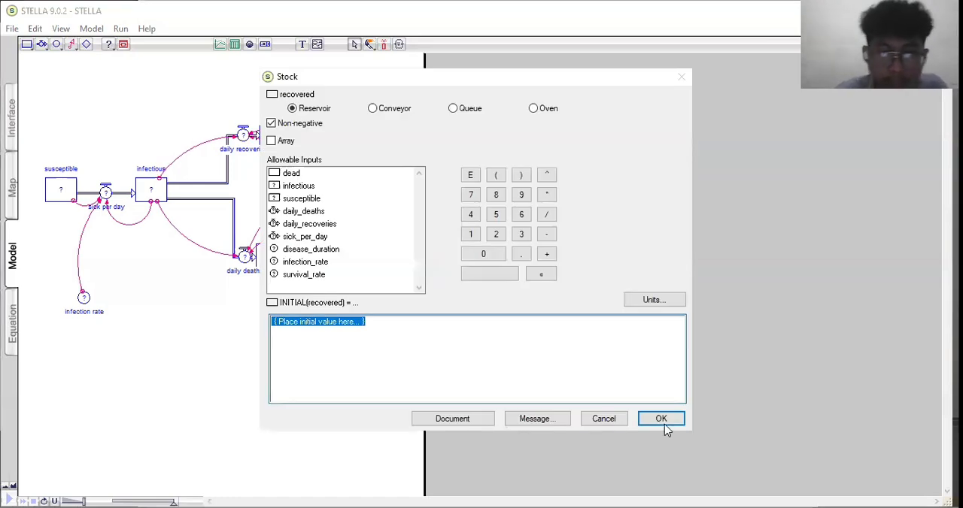
pyautogui.write('0')
pyautogui.click(663, 420)
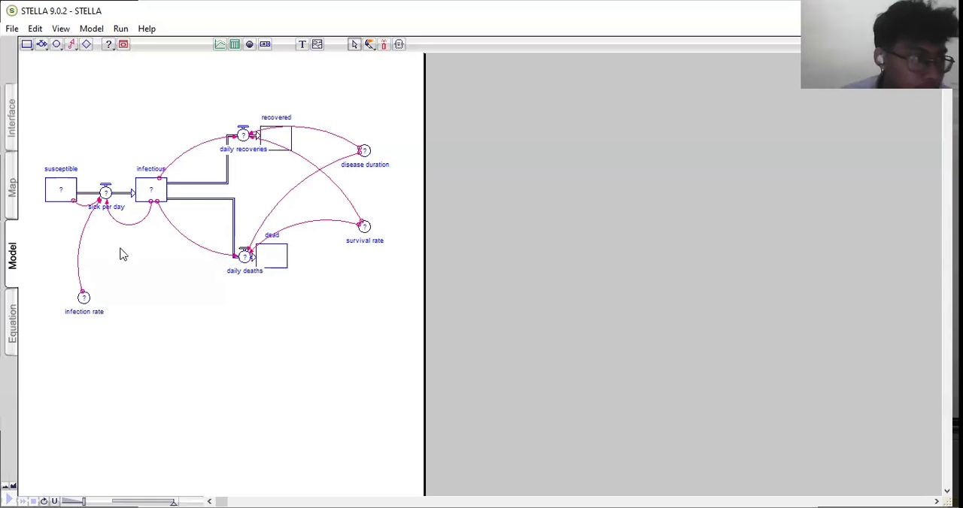
# - Set the initial value of the infectious stock to 1 and of the susceptible stock to 999
pyautogui.click(152, 190)
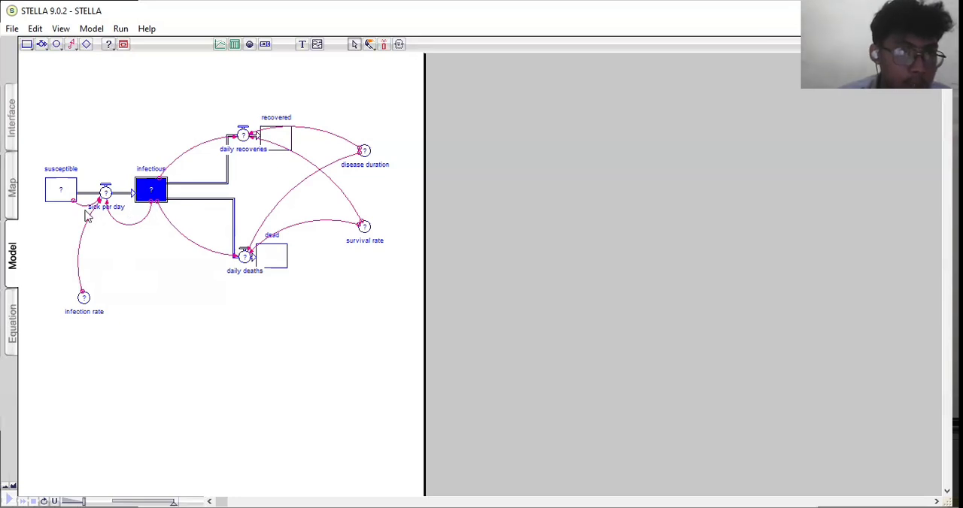
pyautogui.doubleClick(153, 193)
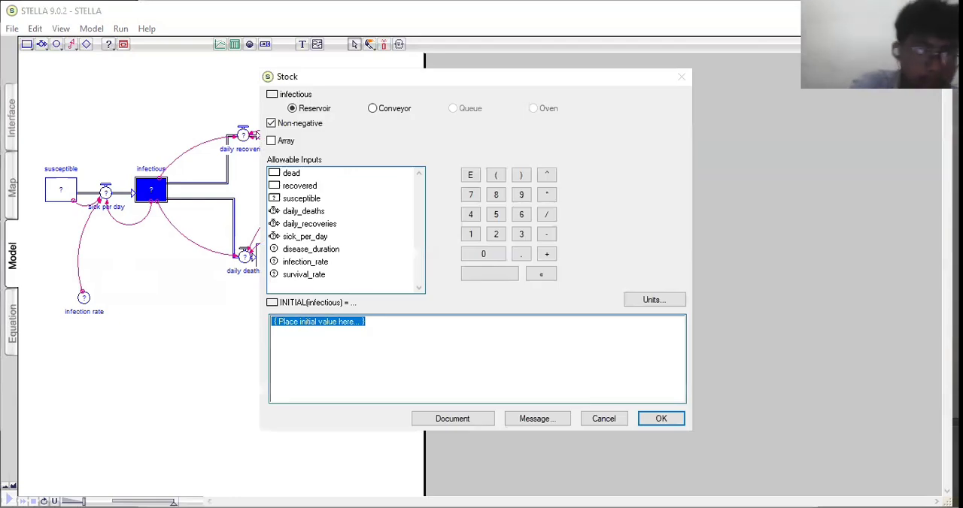
pyautogui.write('1')
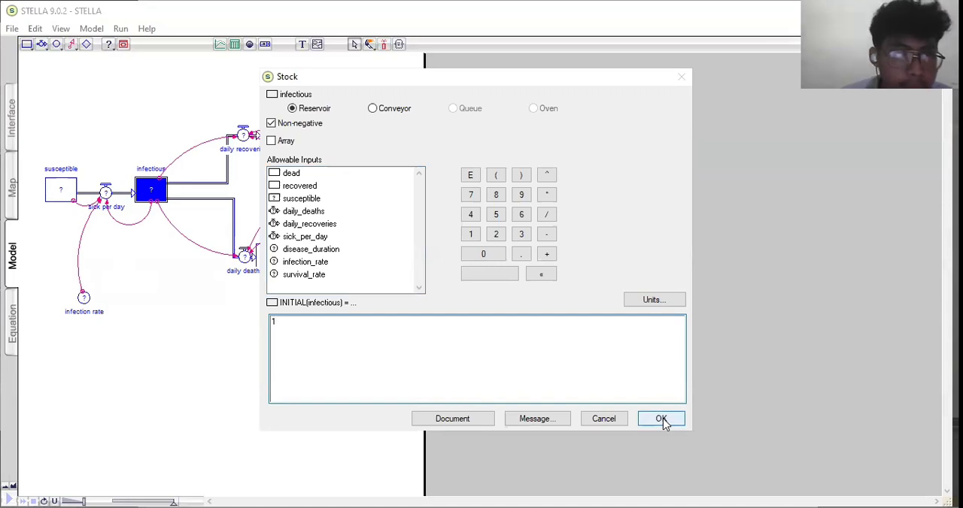
pyautogui.press('Return')
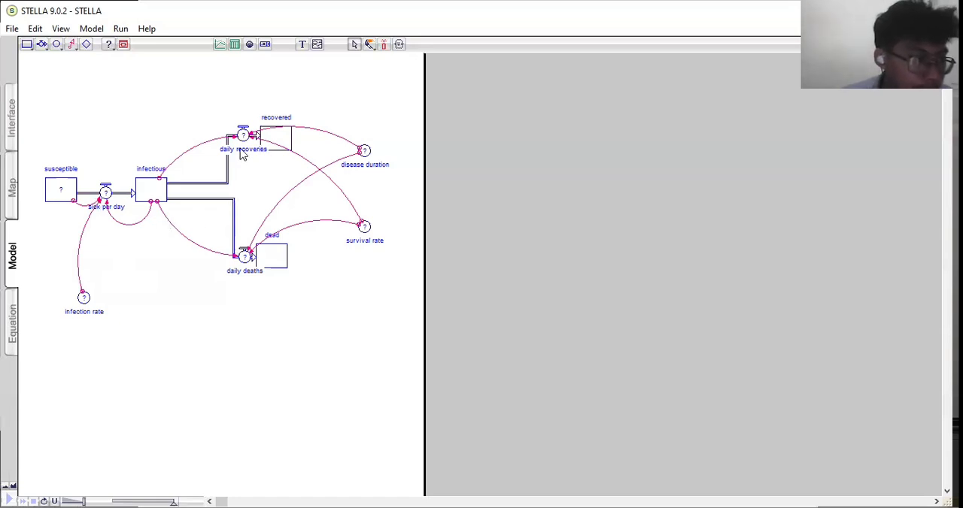
pyautogui.click(60, 194)
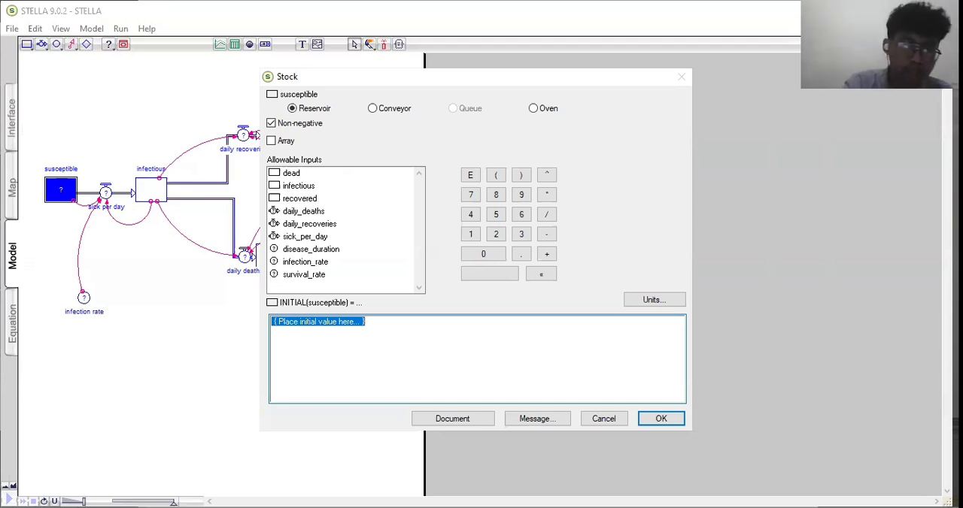
pyautogui.write('999')
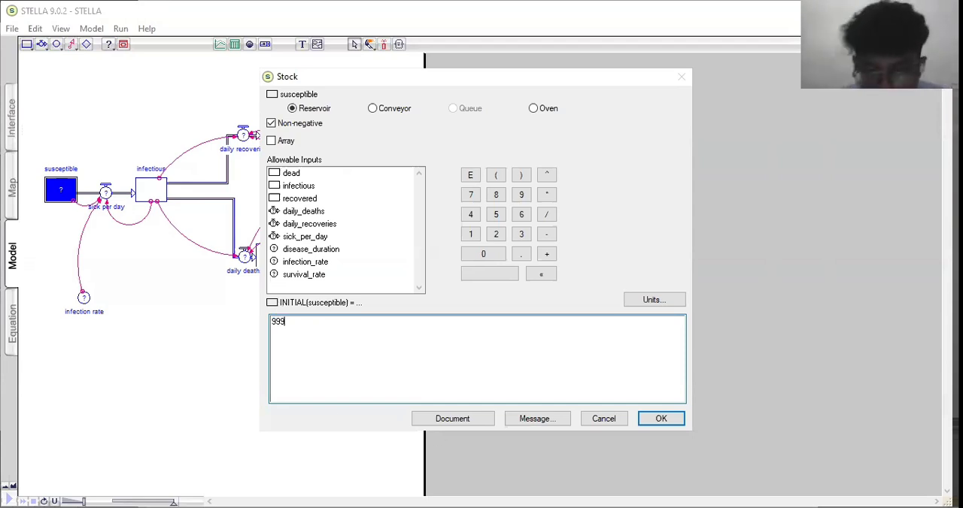
pyautogui.click(661, 419)
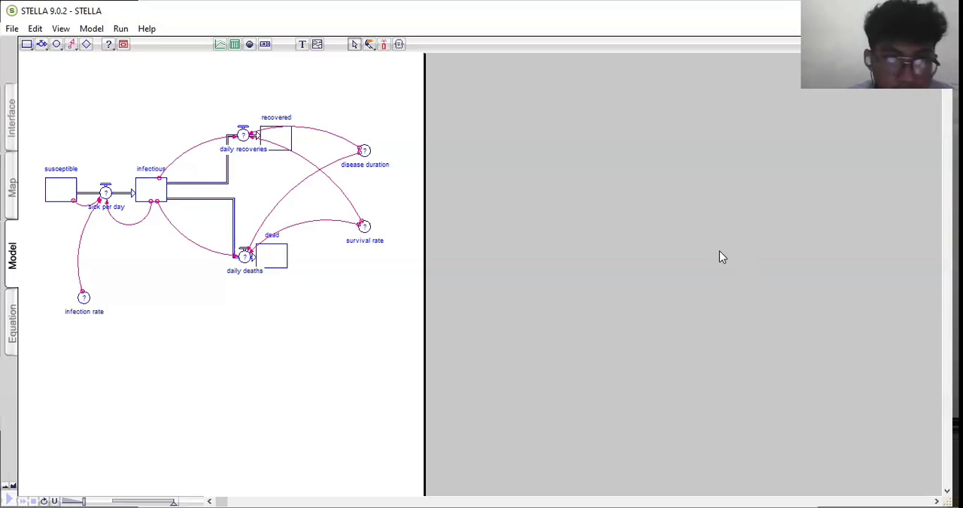
# - Set the infection rate converter's equation to .0015
pyautogui.click(84, 299)
pyautogui.doubleClick(84, 300)
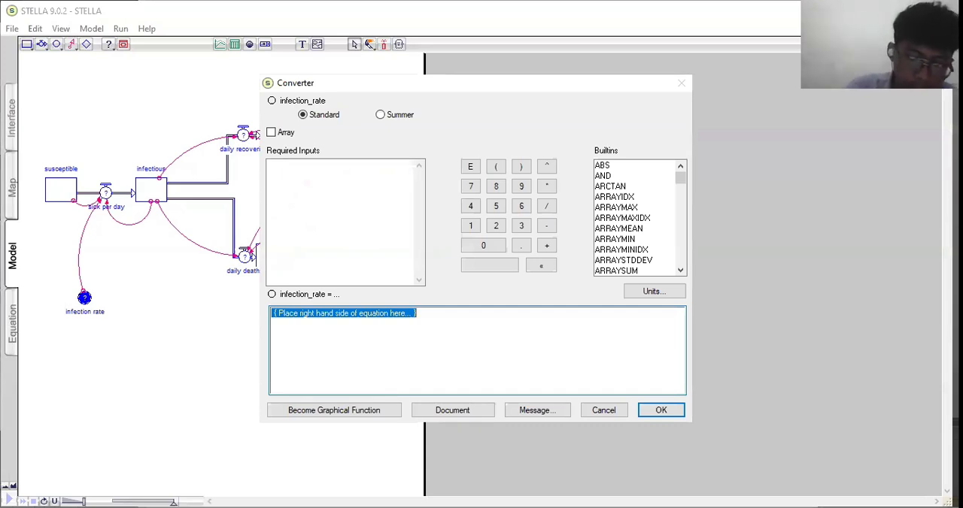
pyautogui.write('.0015')
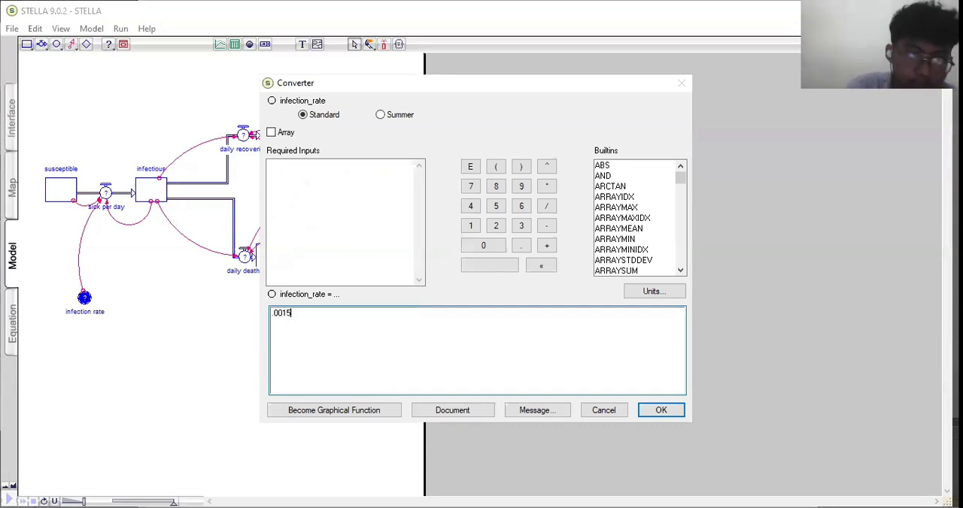
pyautogui.click(675, 416)
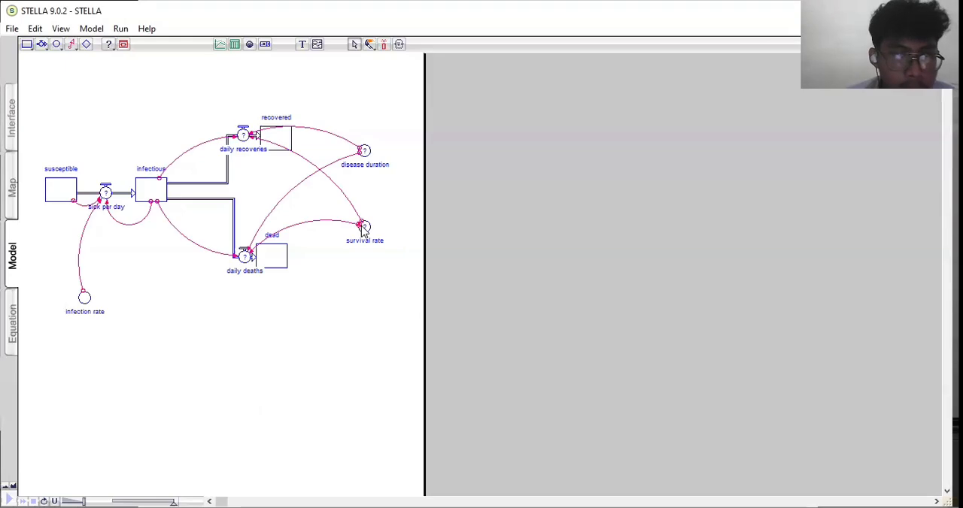
# - Set the survival rate converter to .70 and the disease duration converter to 5
pyautogui.click(363, 228)
pyautogui.doubleClick(366, 228)
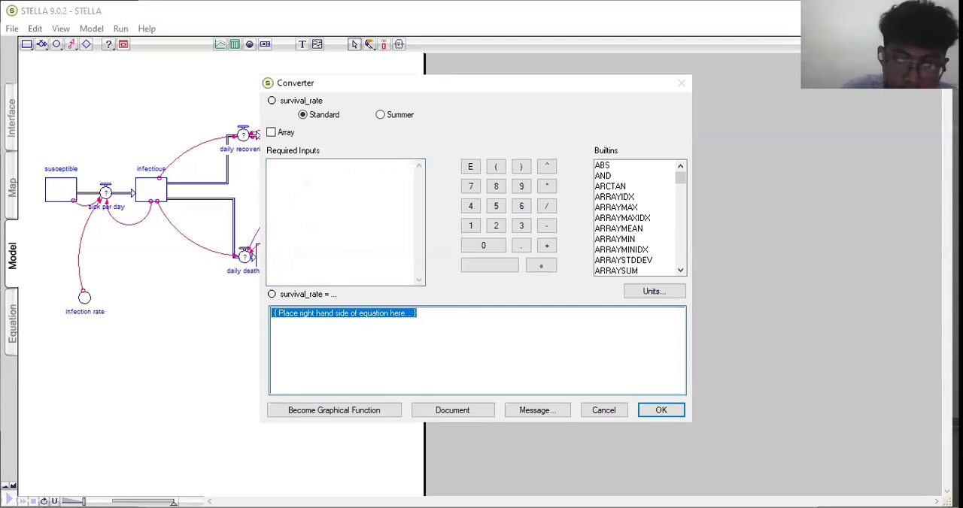
pyautogui.press('BackSpace')
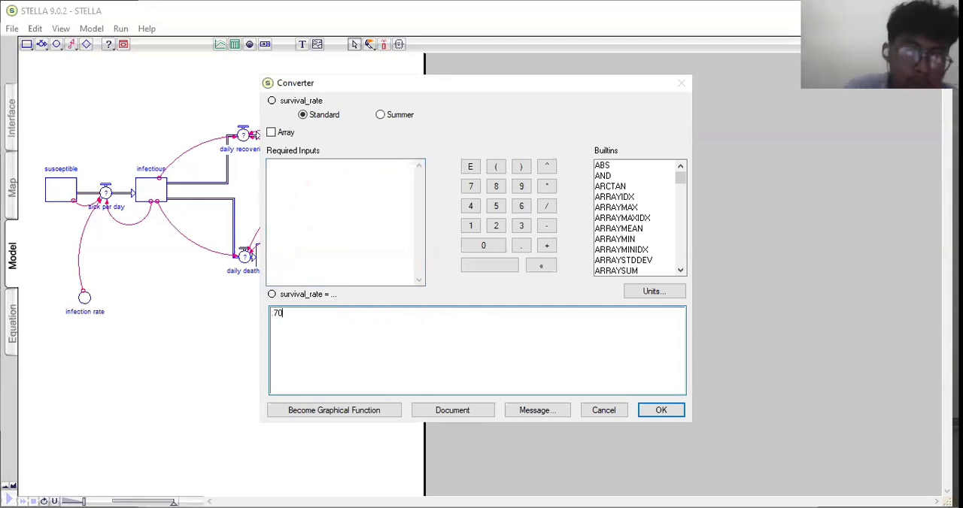
pyautogui.click(658, 413)
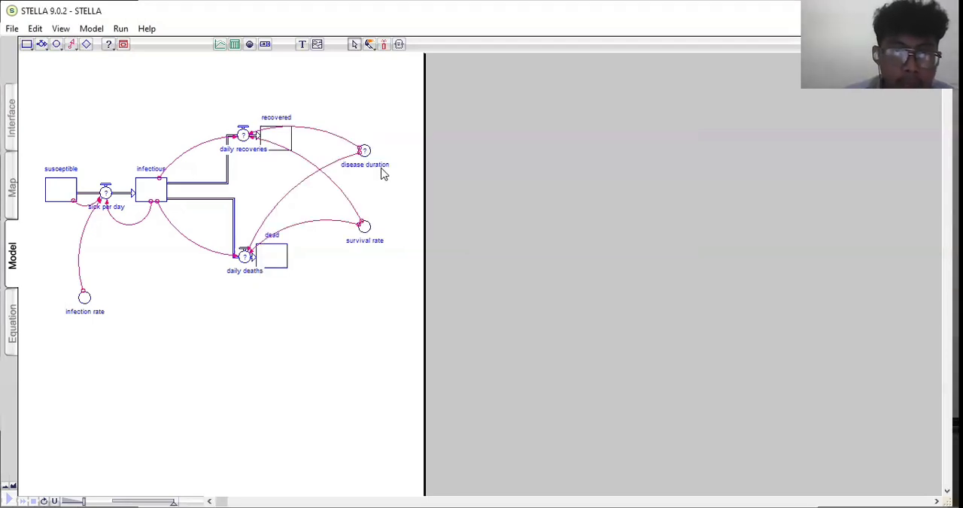
pyautogui.doubleClick(364, 151)
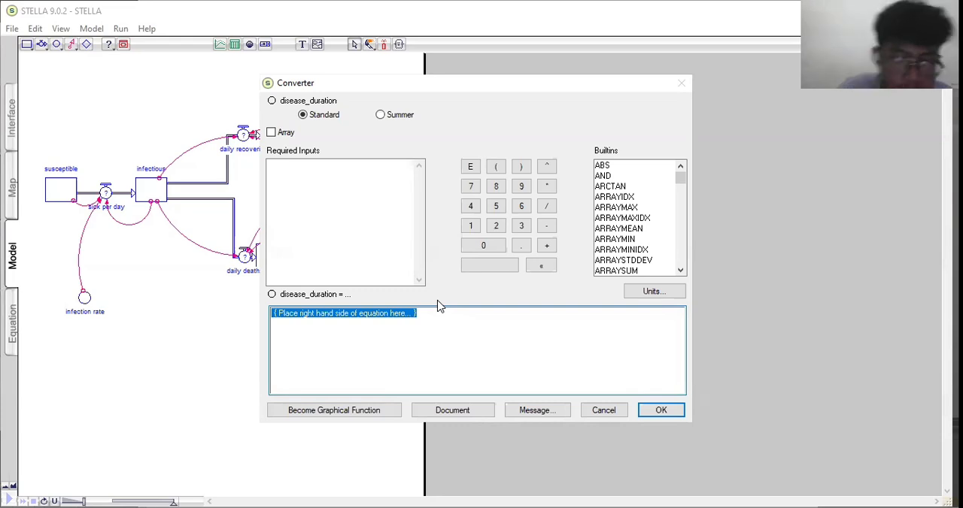
pyautogui.write('5')
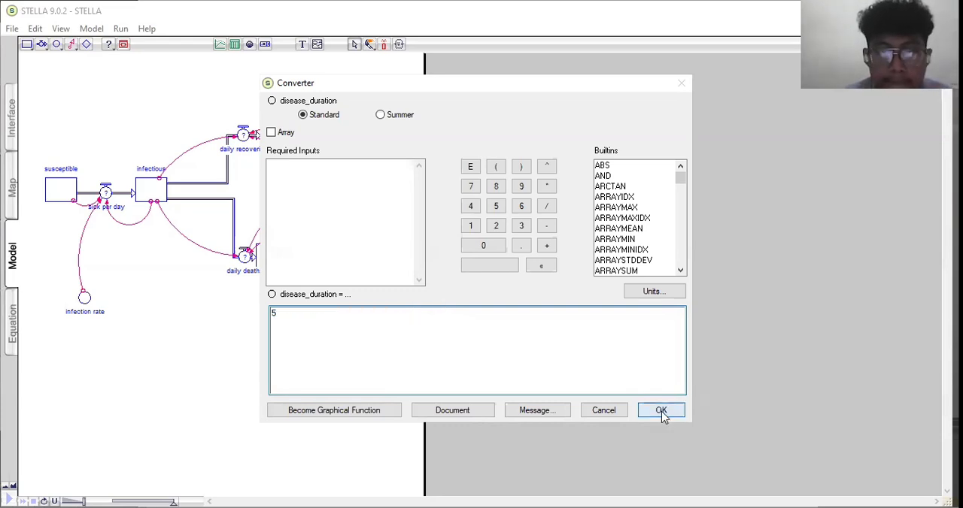
pyautogui.press('Return')
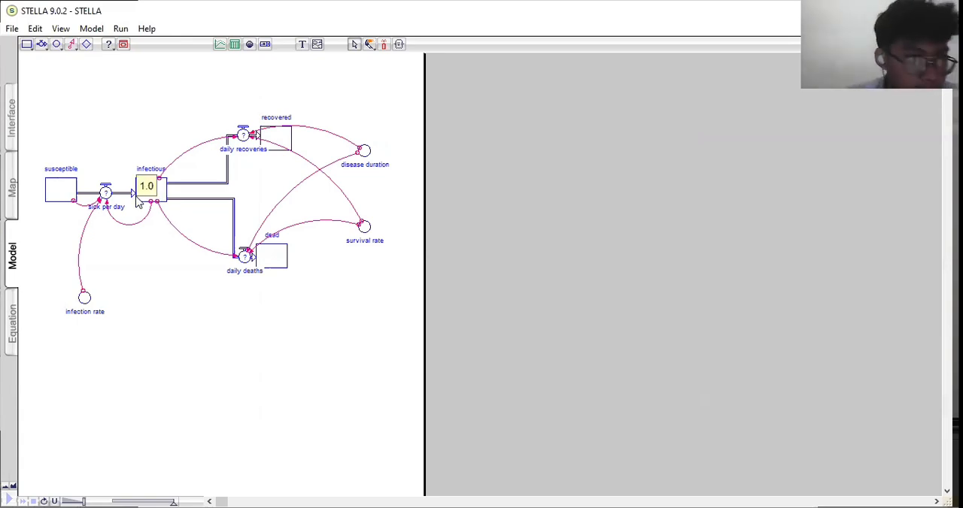
# - Define the sick per day flow's equation as infectious*susceptible*infection_rate
pyautogui.click(106, 194)
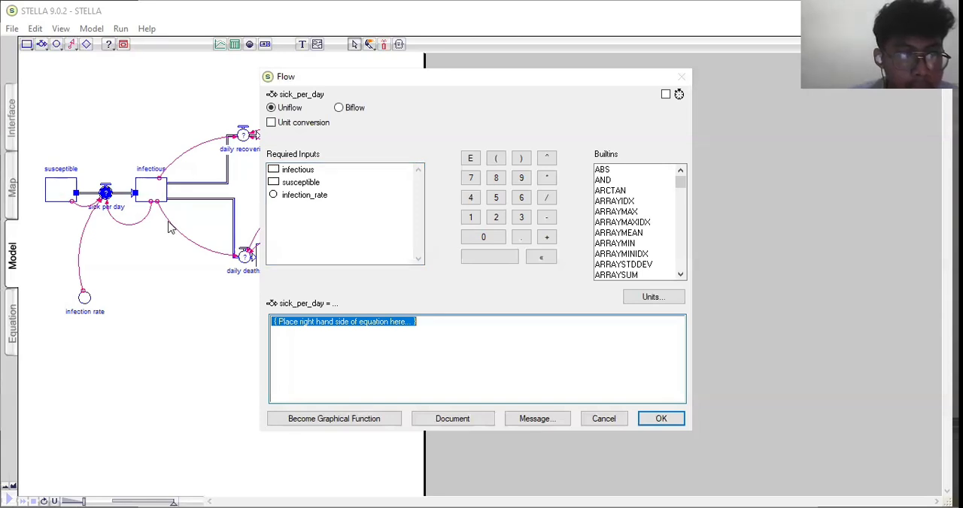
pyautogui.click(277, 173)
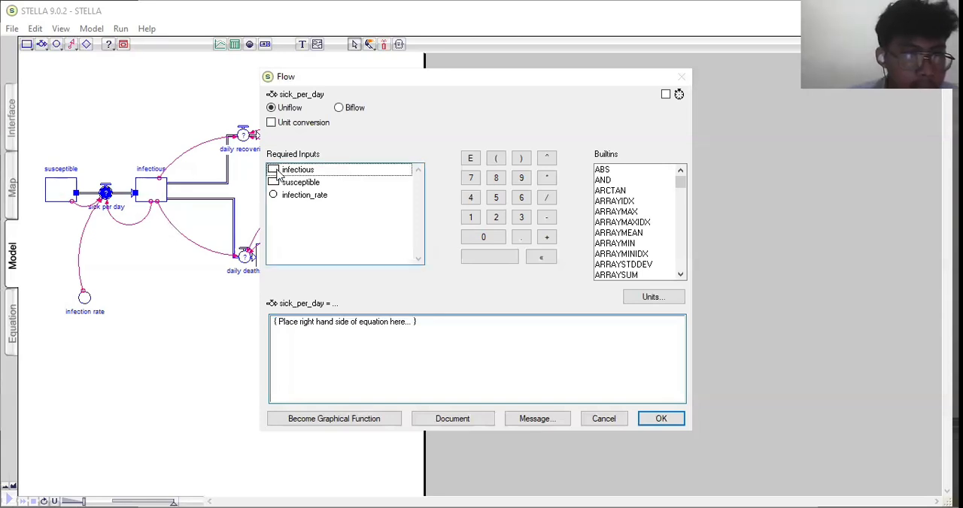
pyautogui.doubleClick(278, 173)
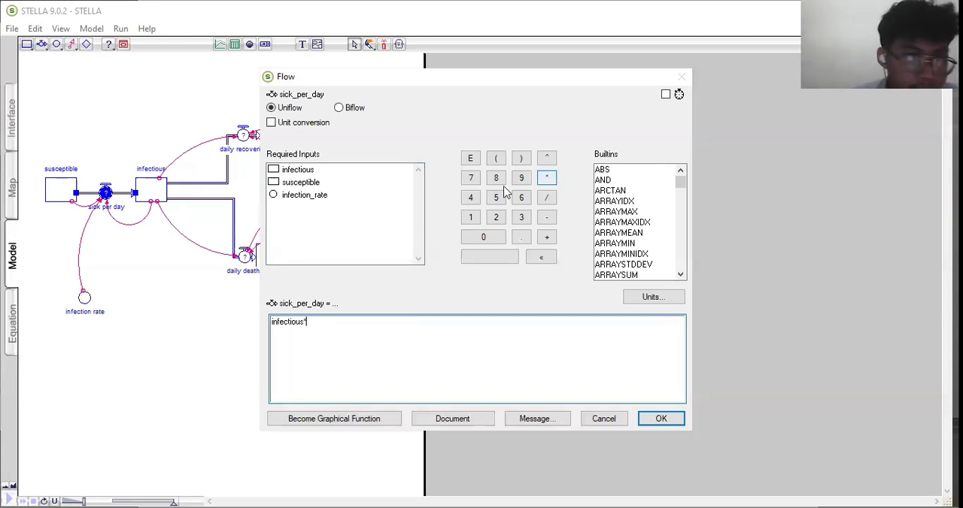
pyautogui.click(302, 185)
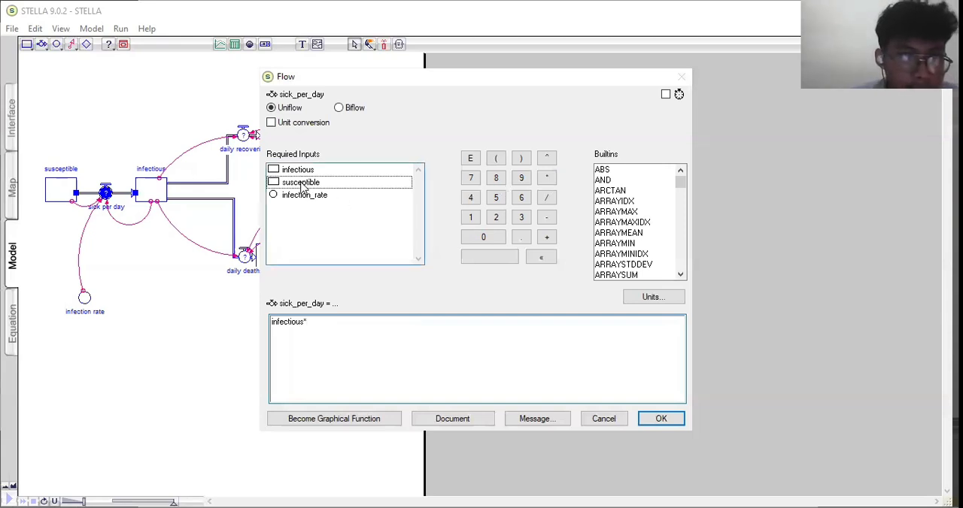
pyautogui.click(302, 185)
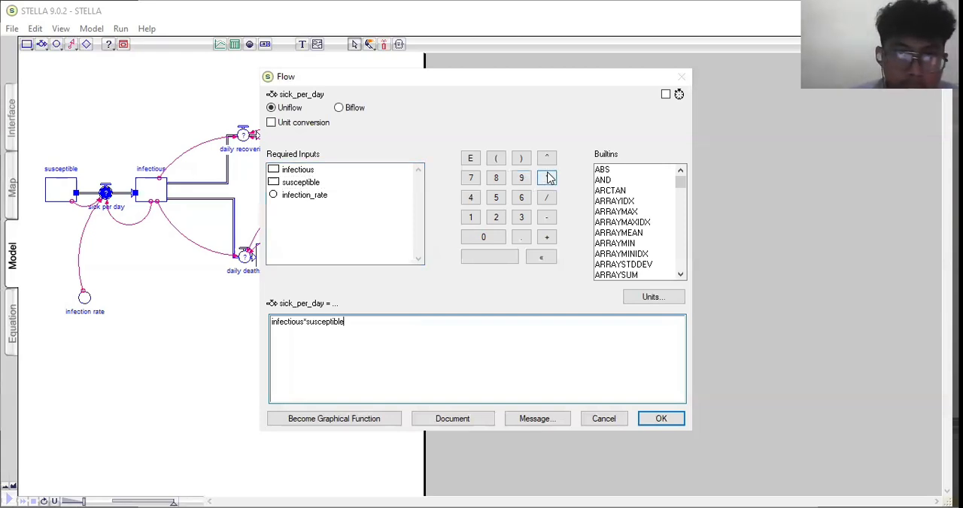
pyautogui.click(548, 179)
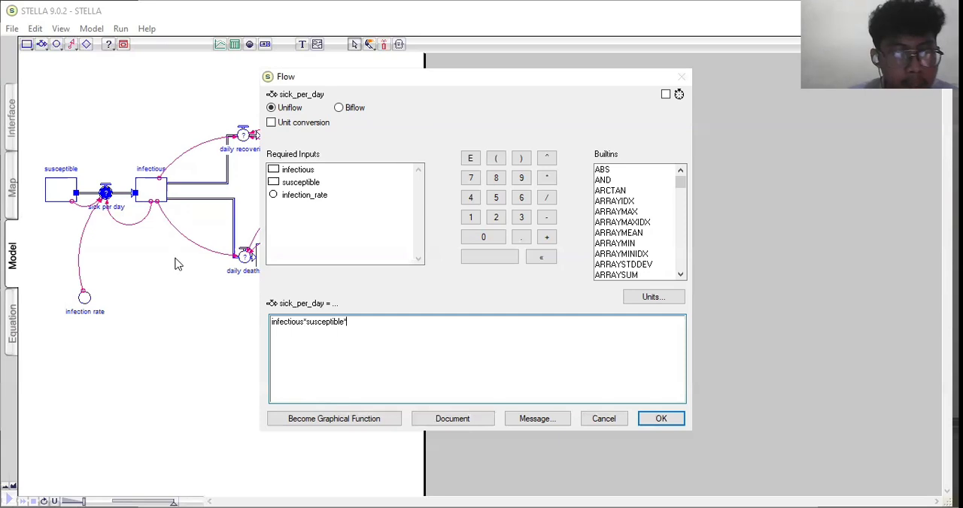
pyautogui.click(273, 196)
pyautogui.click(329, 329)
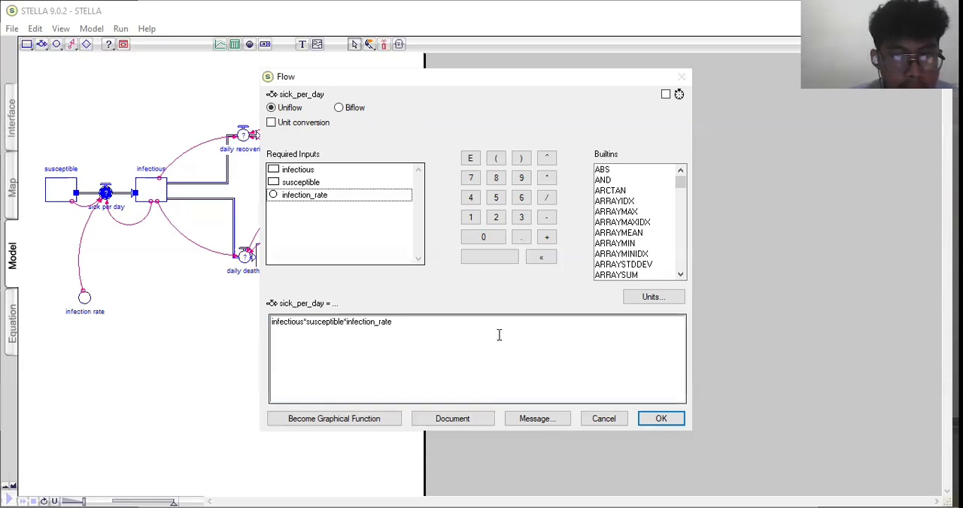
pyautogui.click(661, 420)
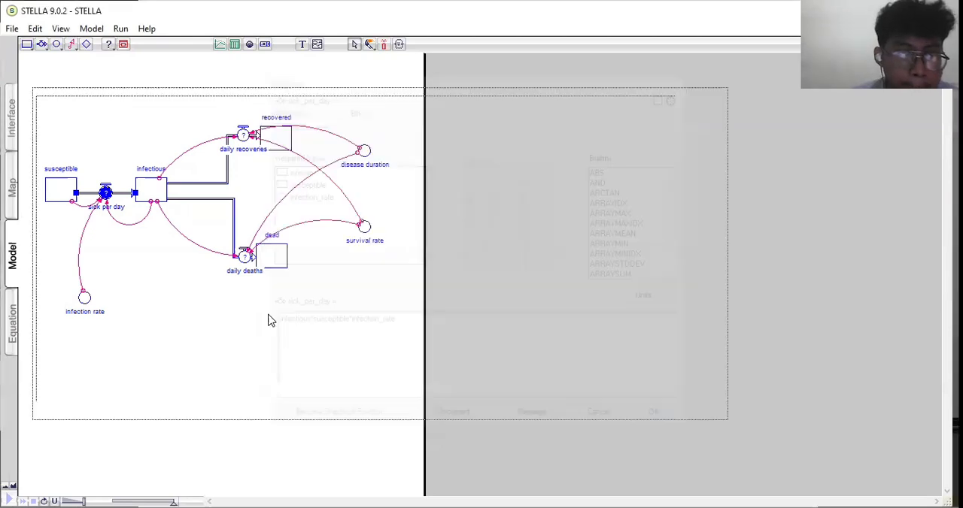
# - Define the daily recoveries flow's equation as infectious*survival_rate/disease_duration
pyautogui.click(243, 136)
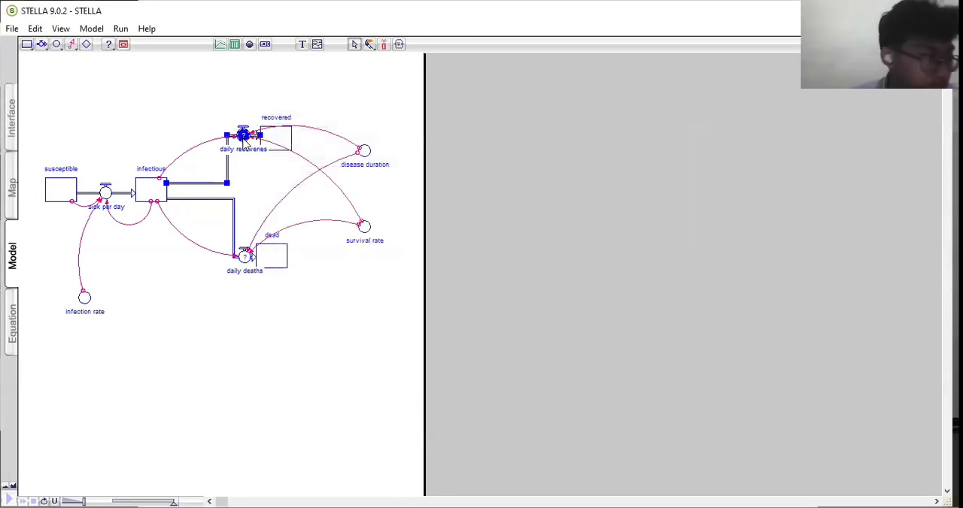
pyautogui.doubleClick(243, 139)
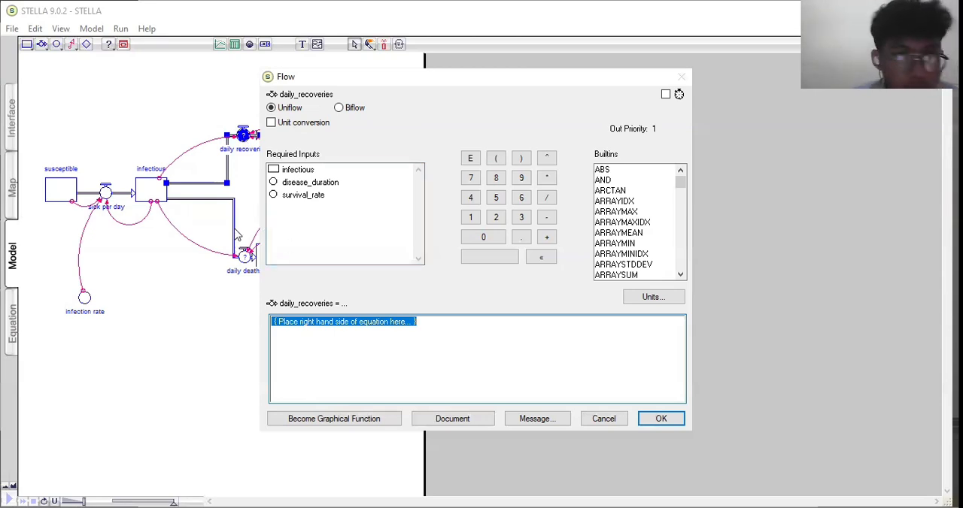
pyautogui.click(276, 171)
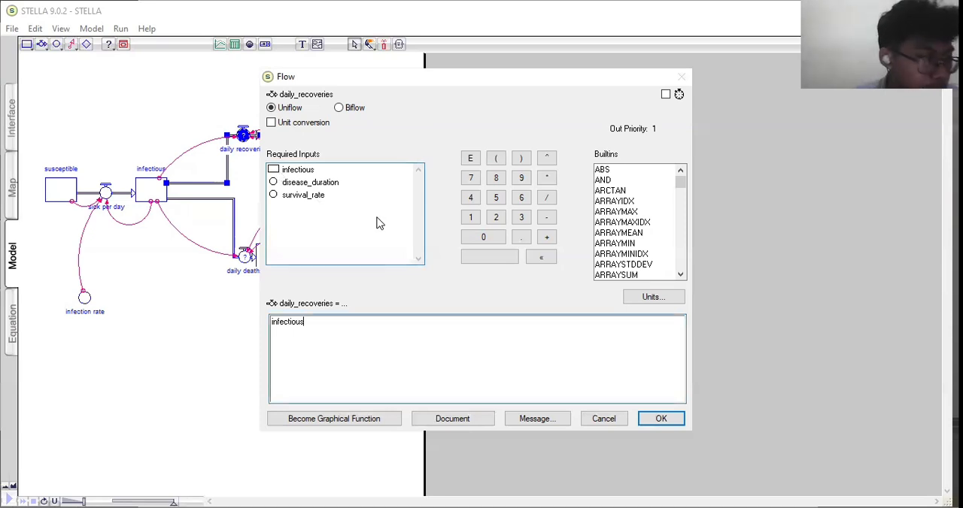
pyautogui.click(546, 182)
pyautogui.click(305, 196)
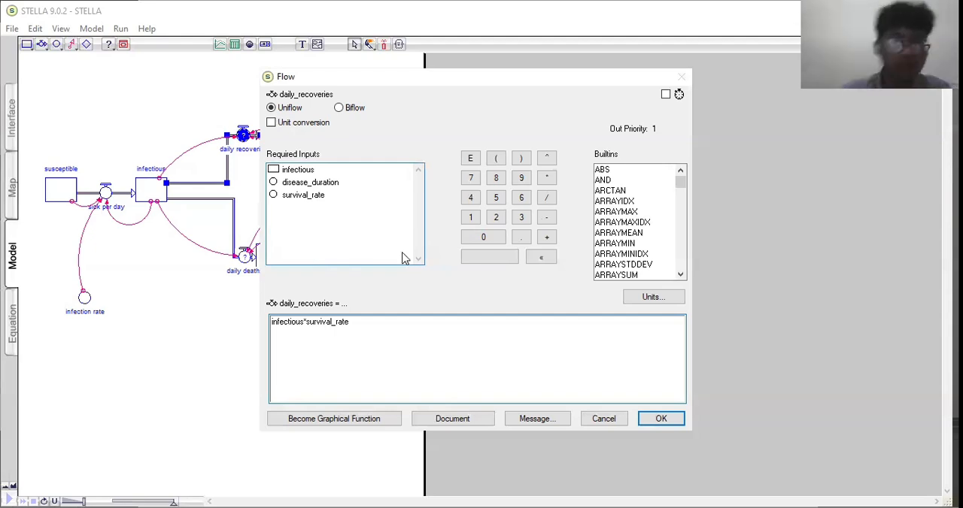
pyautogui.click(546, 201)
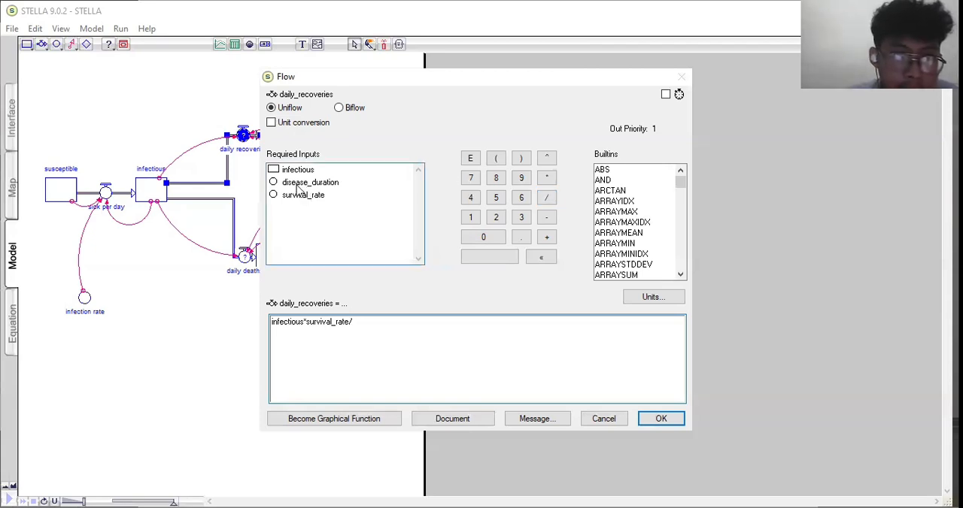
pyautogui.click(297, 183)
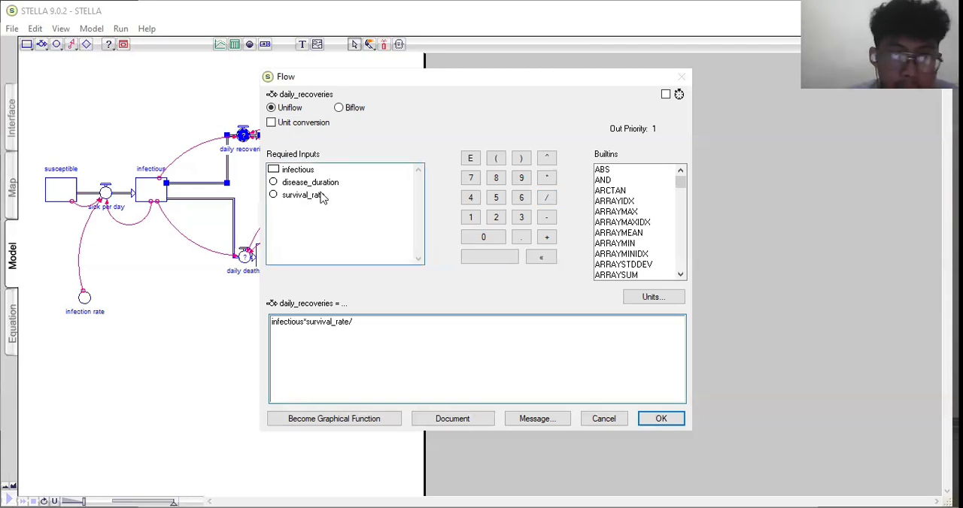
pyautogui.click(660, 419)
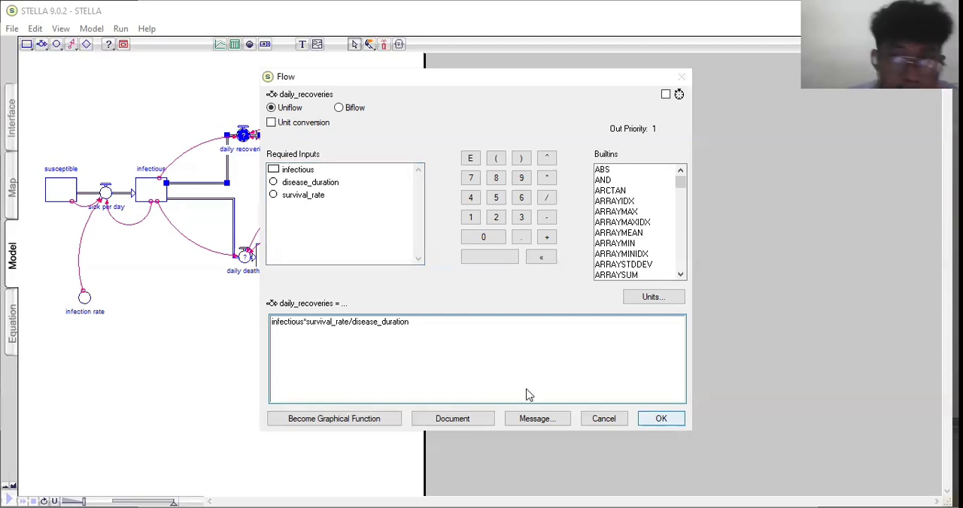
# - Define the daily deaths flow's equation as infectious*(1-survival_rate)/disease_duration
pyautogui.click(247, 258)
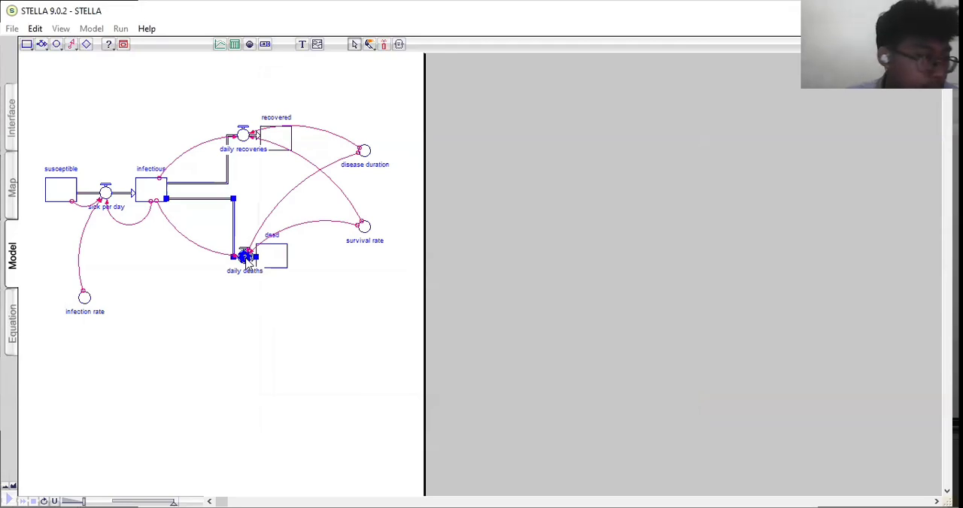
pyautogui.doubleClick(247, 259)
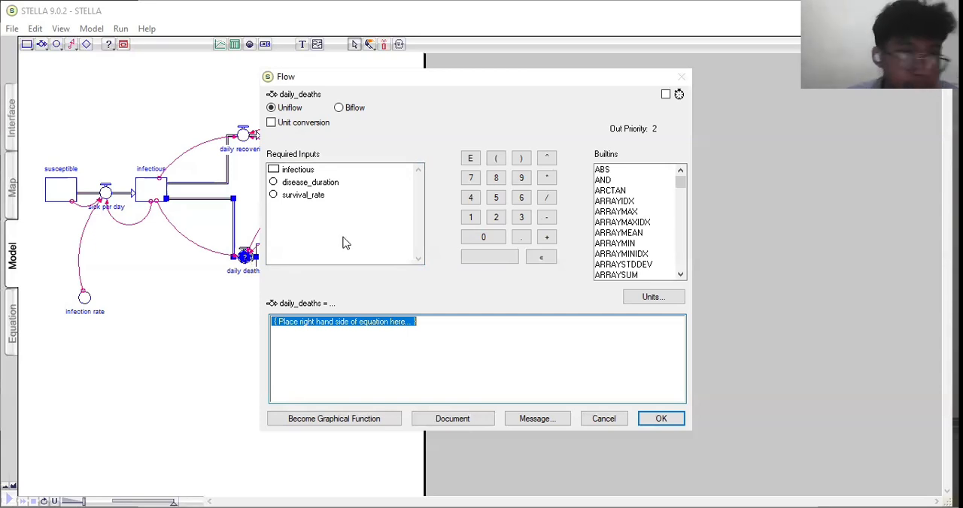
pyautogui.click(277, 171)
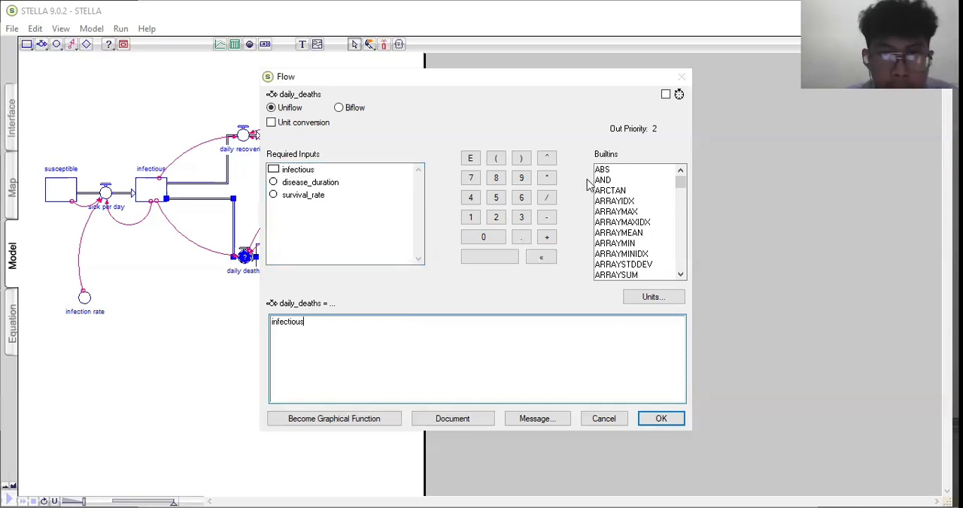
pyautogui.click(547, 178)
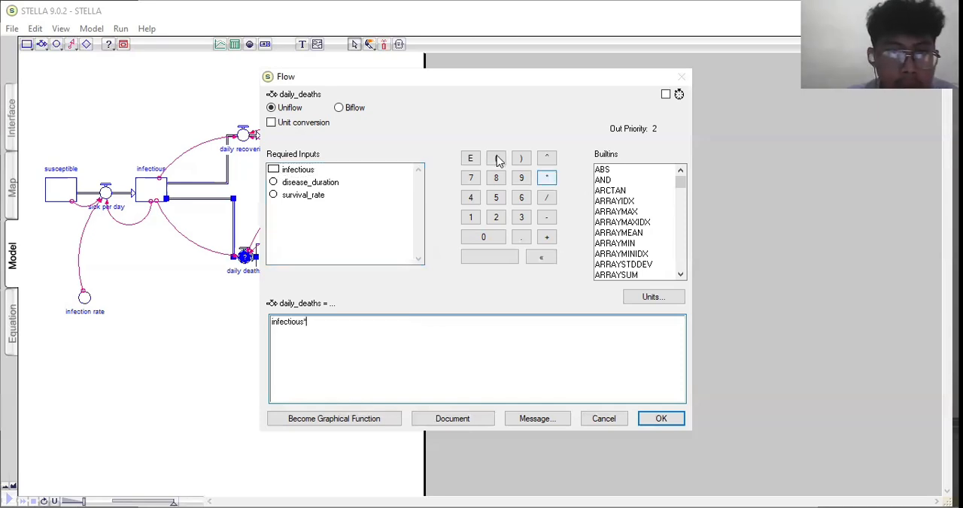
pyautogui.click(497, 158)
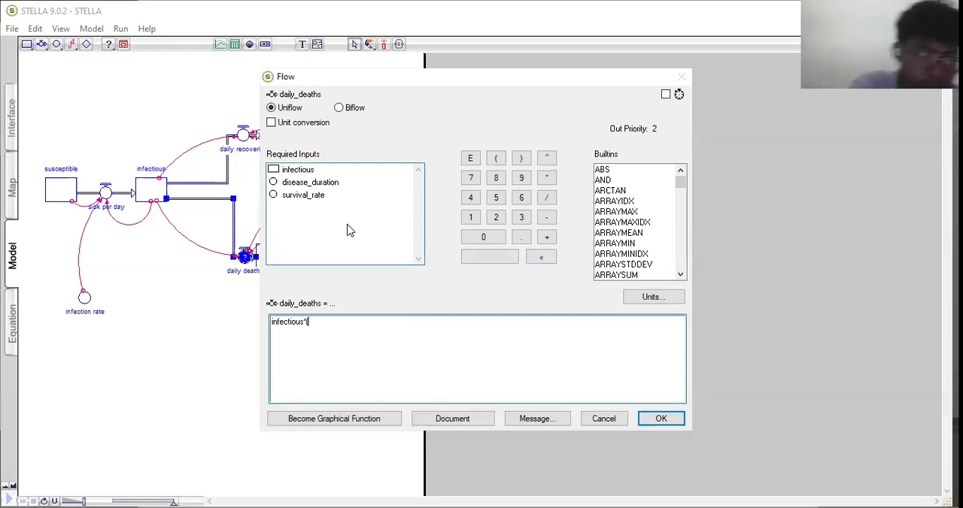
pyautogui.write('1-')
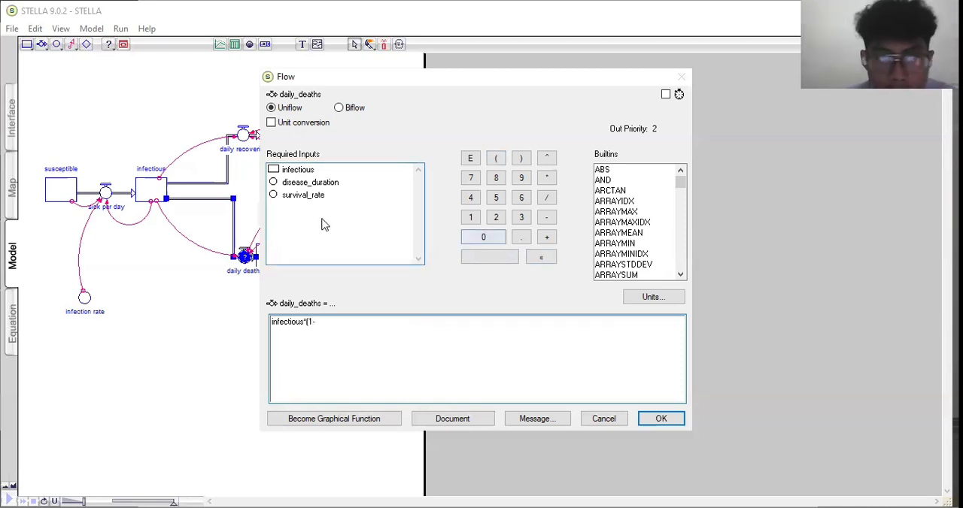
pyautogui.click(274, 196)
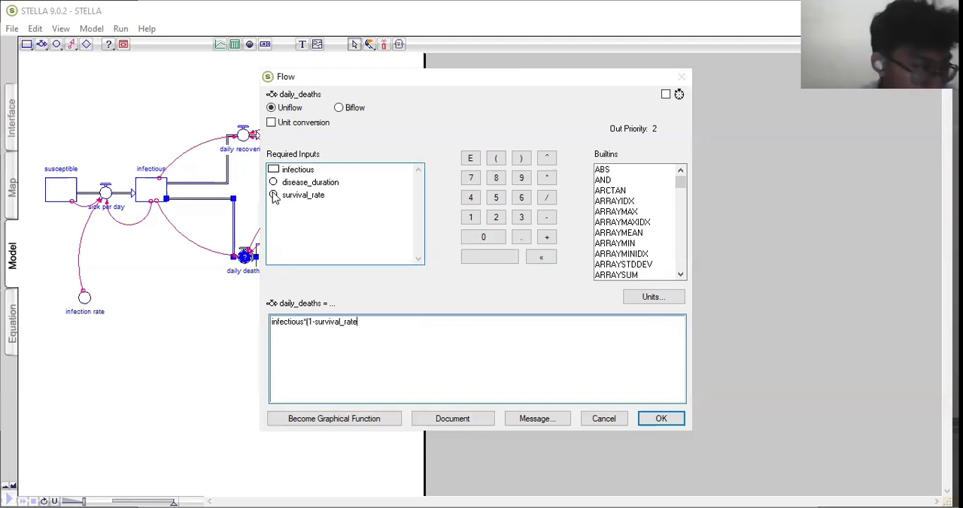
pyautogui.click(521, 158)
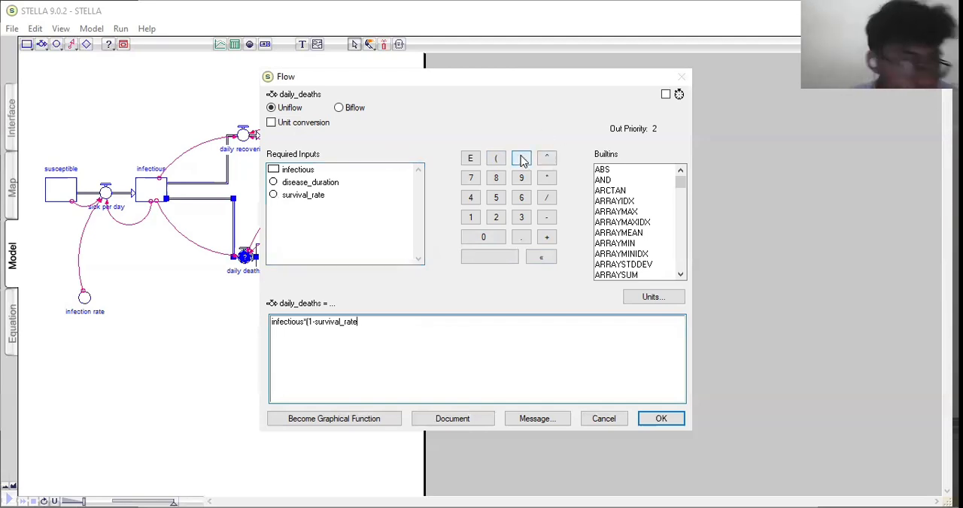
pyautogui.click(547, 198)
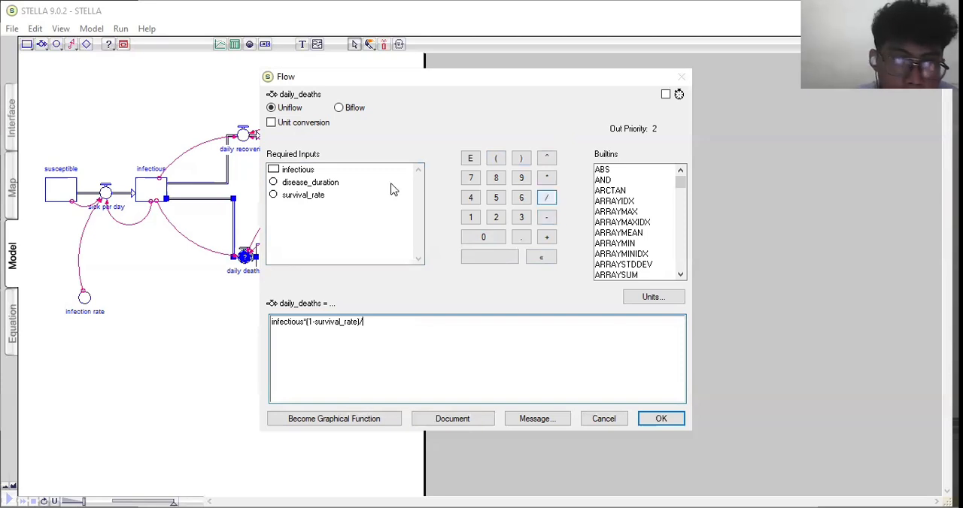
pyautogui.click(329, 186)
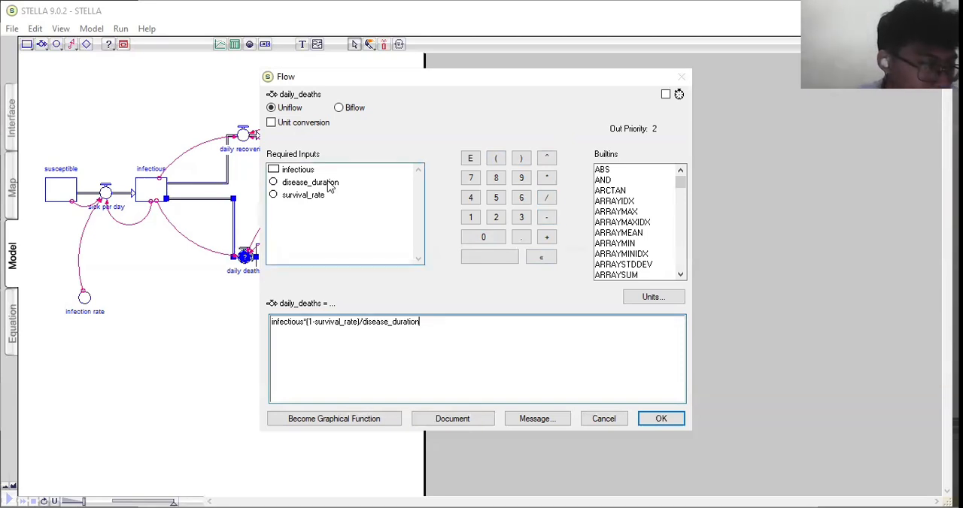
pyautogui.click(487, 353)
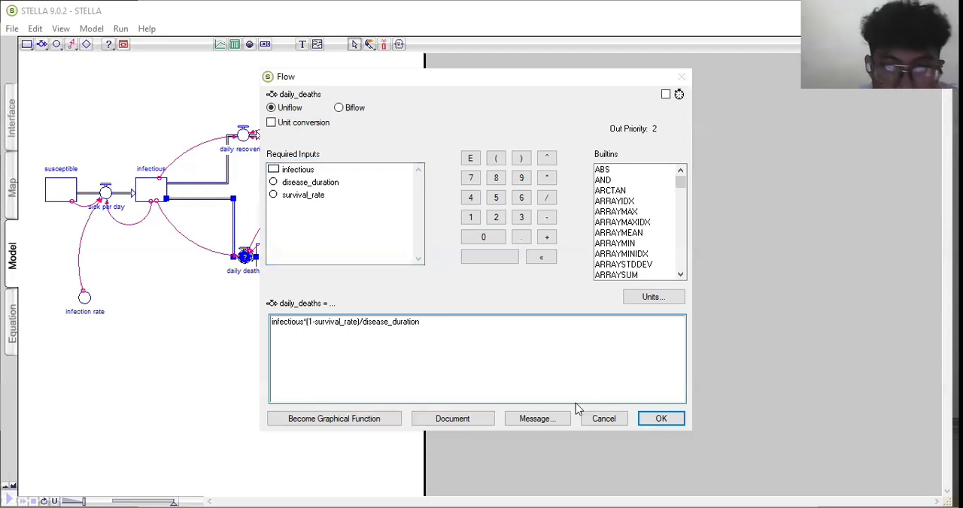
pyautogui.click(656, 422)
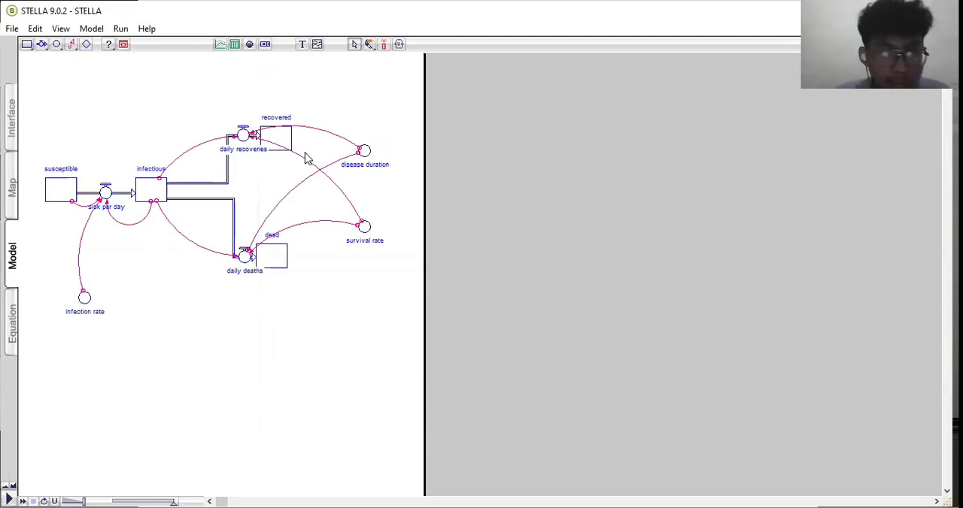
# - Review the model's full equation listing and return to the Model view
pyautogui.click(11, 335)
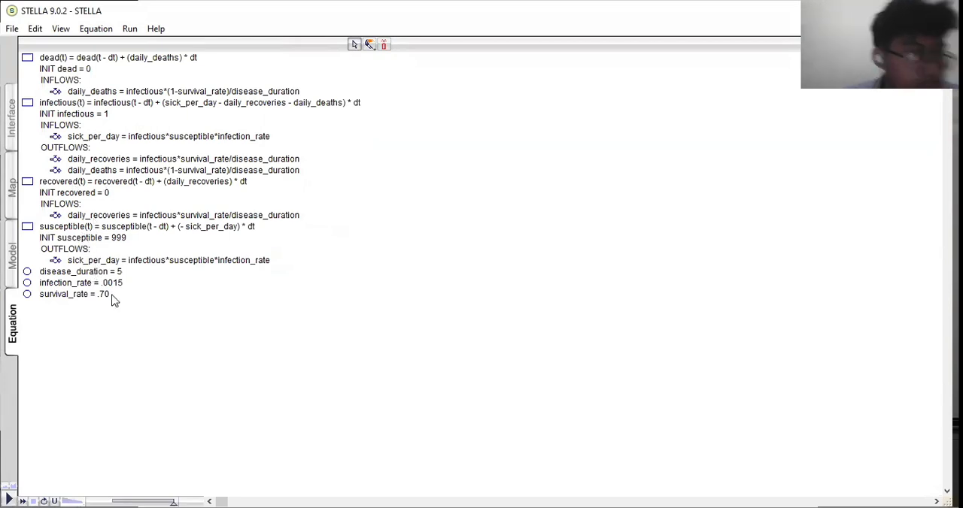
pyautogui.click(18, 261)
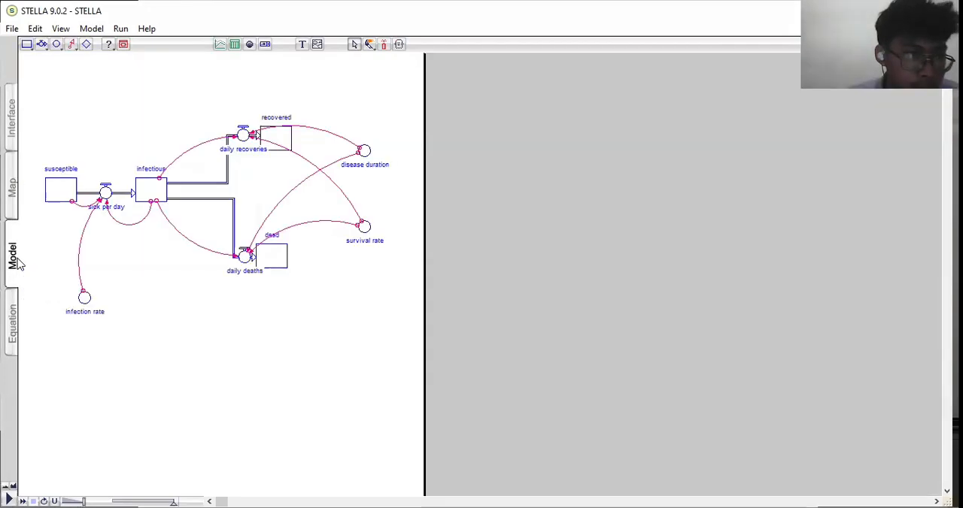
# - In the Map view, place a graph pad in the empty area beside the stock-and-flow diagram
pyautogui.click(15, 218)
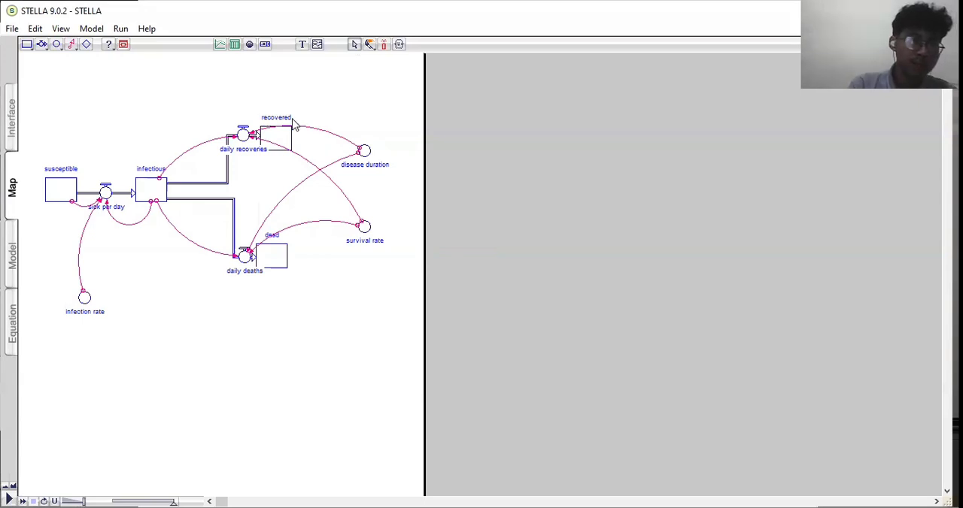
pyautogui.click(219, 46)
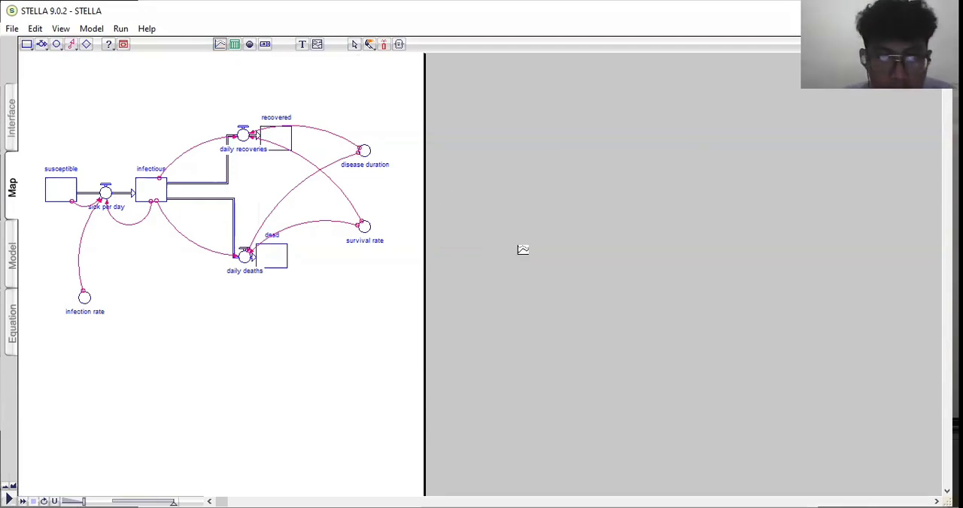
pyautogui.click(475, 195)
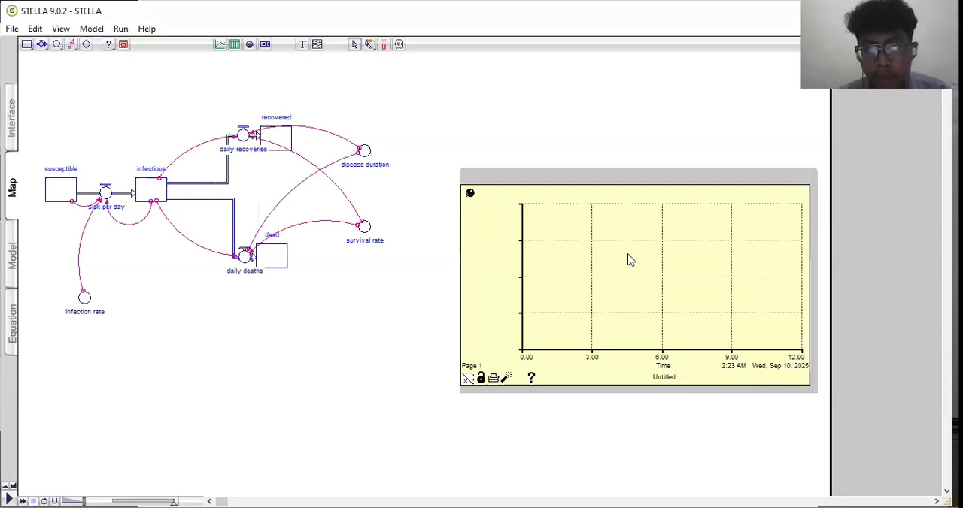
# - Define the graph pad as a time series plotting the dead, infectious, susceptible and recovered stocks, in that order
pyautogui.doubleClick(574, 263)
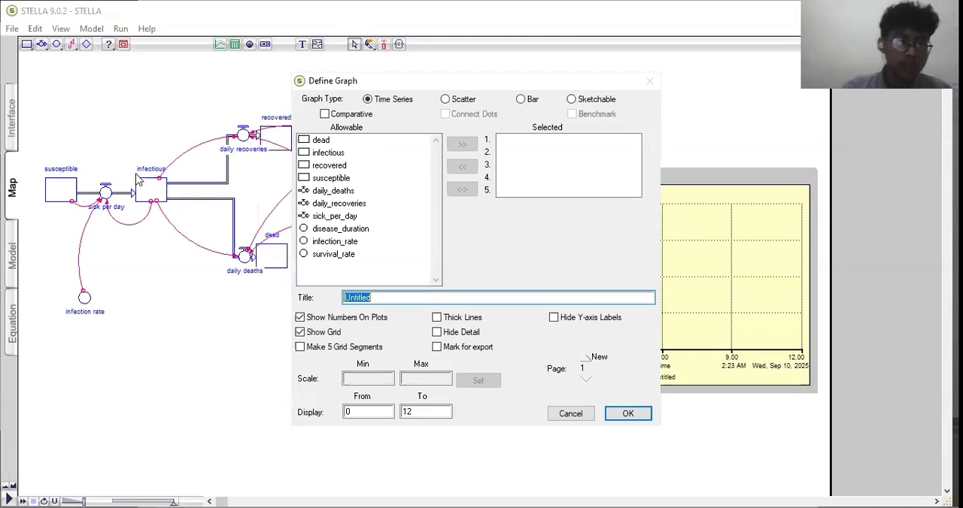
pyautogui.click(306, 143)
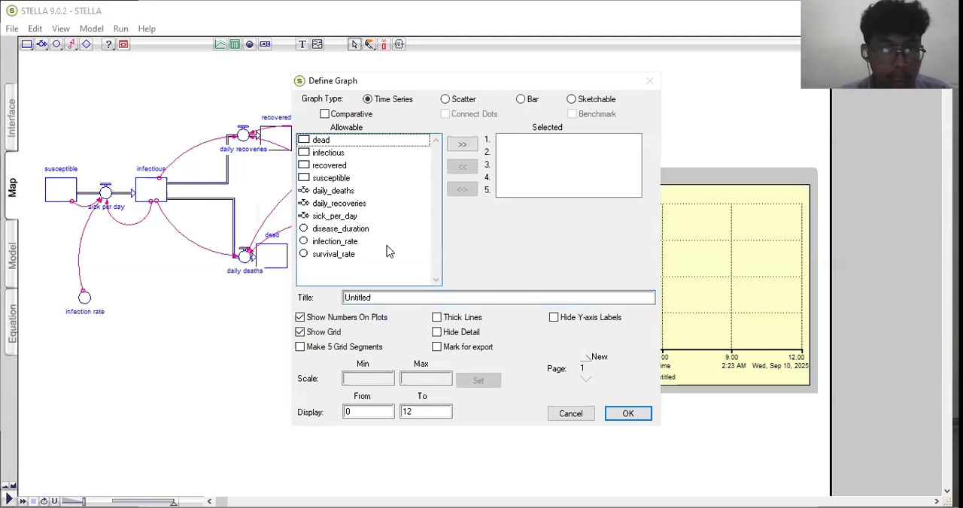
pyautogui.click(461, 147)
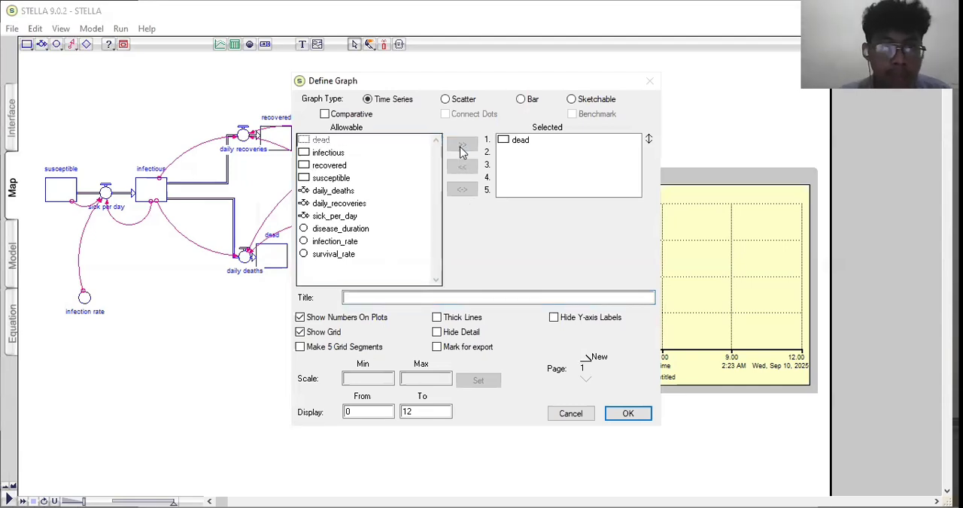
pyautogui.click(318, 154)
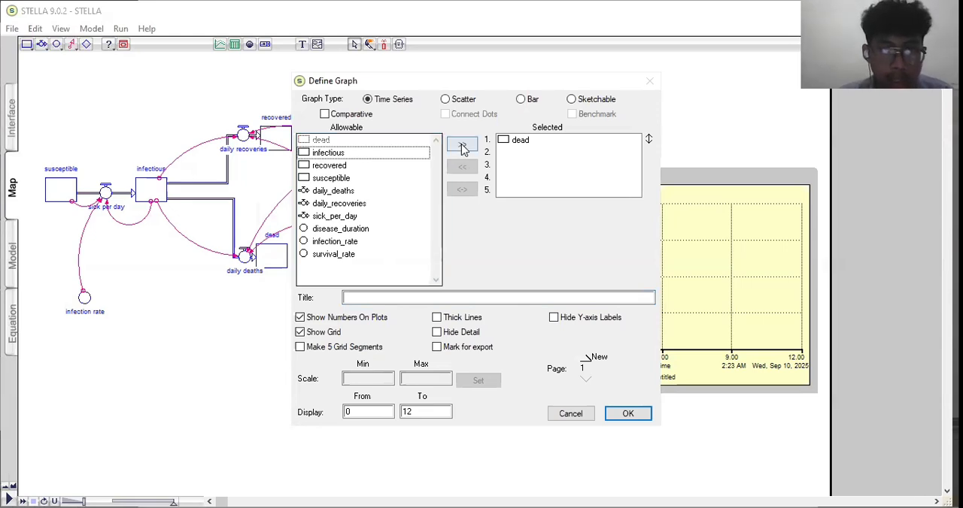
pyautogui.click(461, 148)
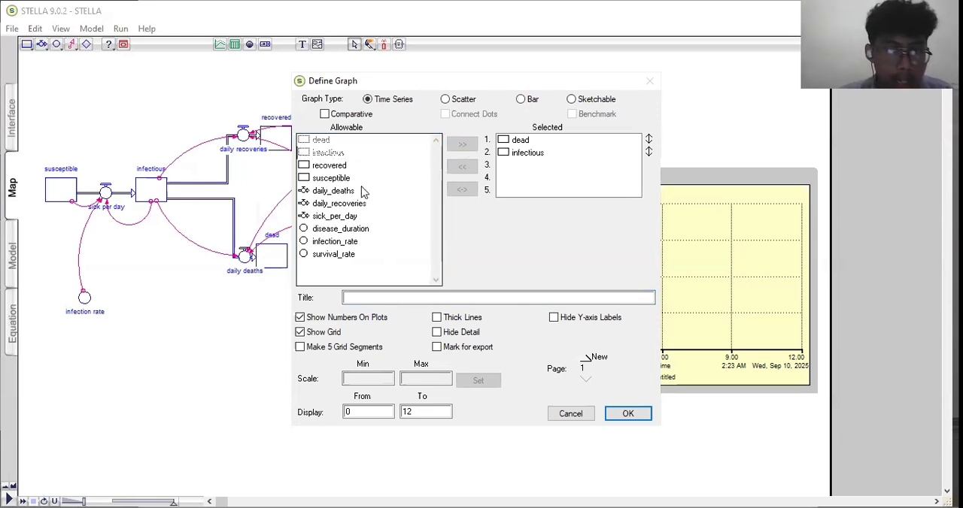
pyautogui.click(312, 180)
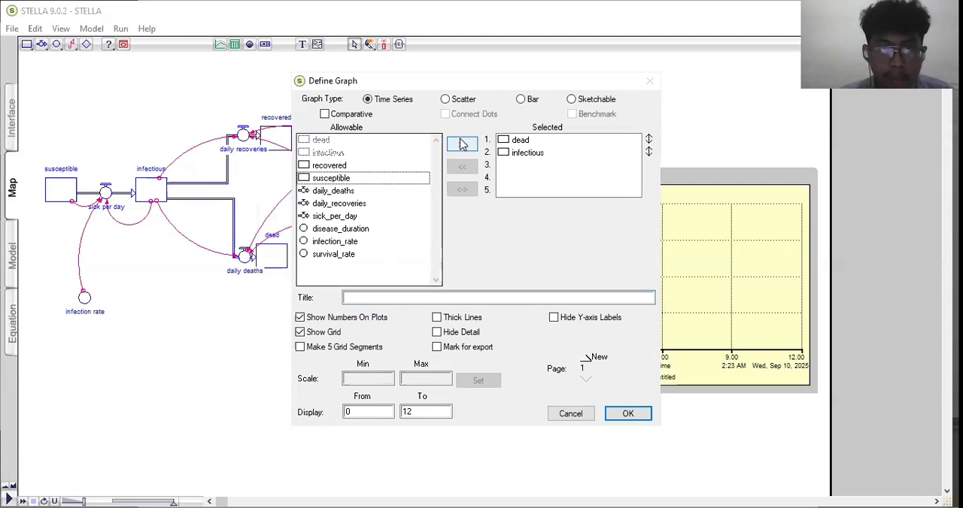
pyautogui.click(459, 145)
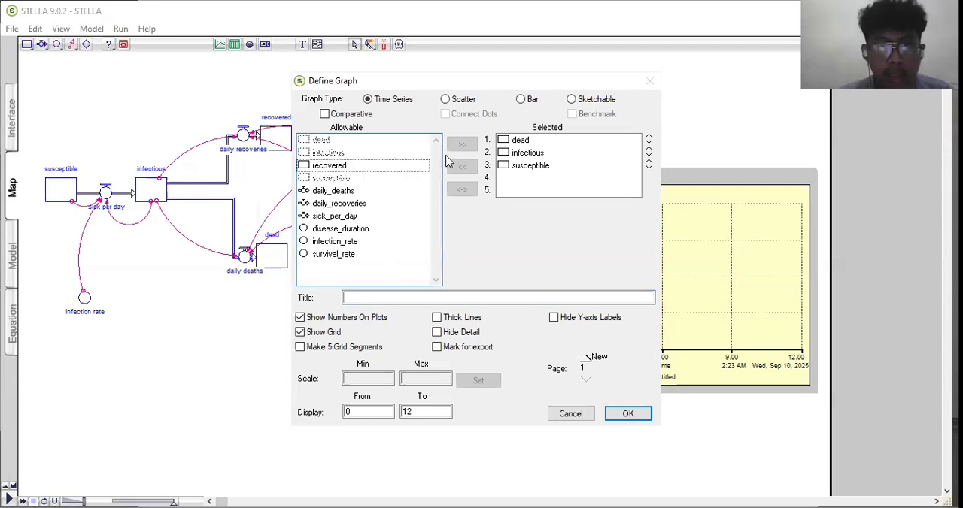
pyautogui.click(460, 147)
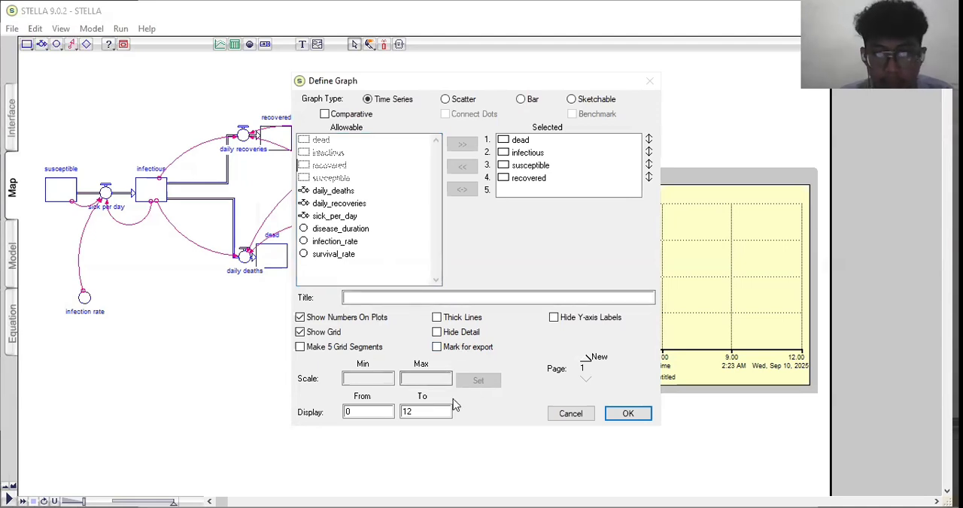
pyautogui.click(629, 415)
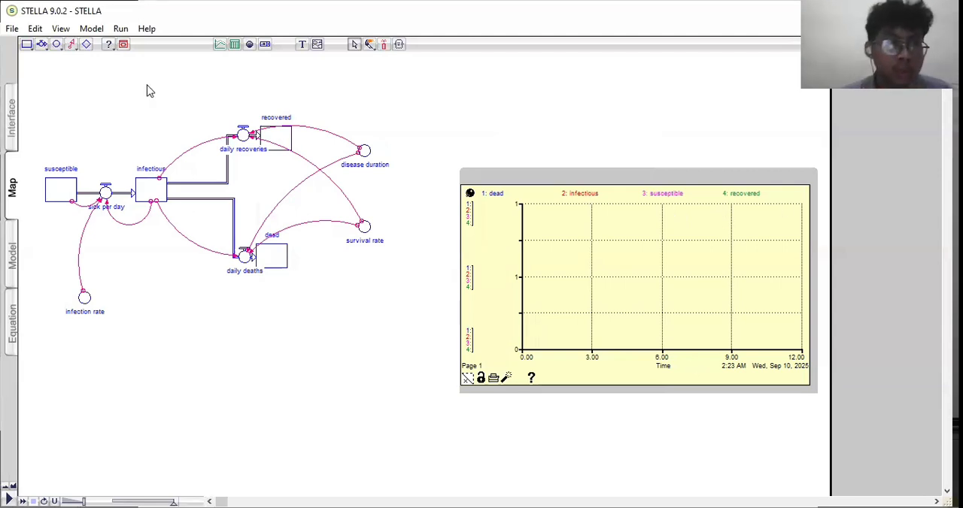
# - Set the simulation's end time to 20 in the run specs and run the model
pyautogui.click(122, 30)
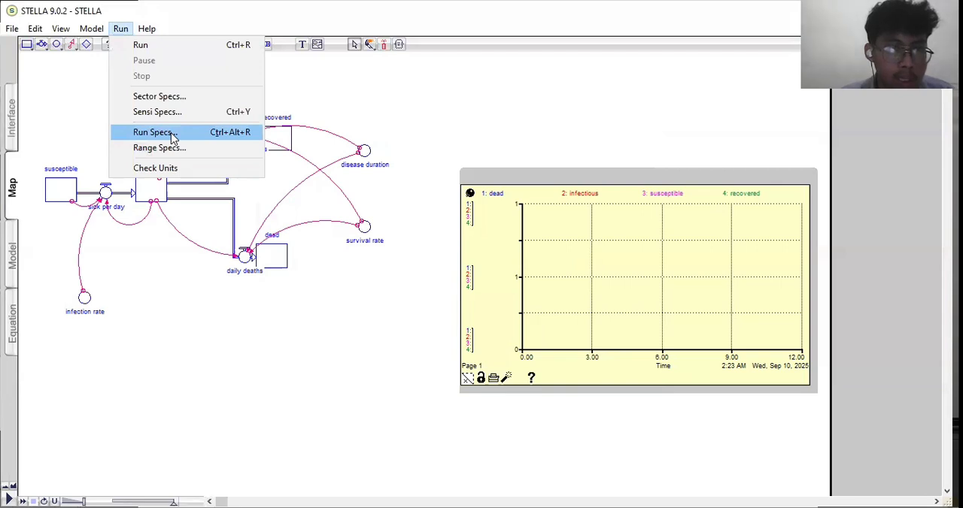
pyautogui.click(170, 133)
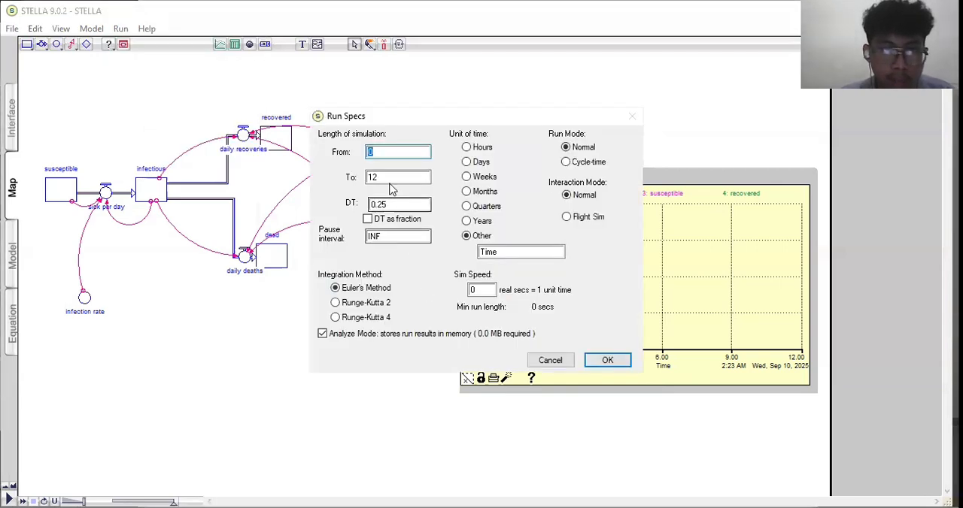
pyautogui.click(386, 176)
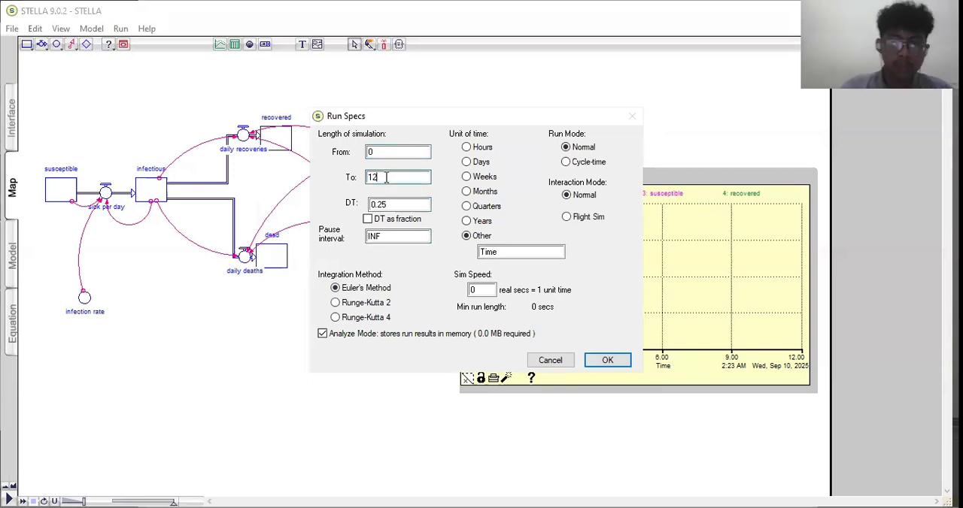
pyautogui.write('2')
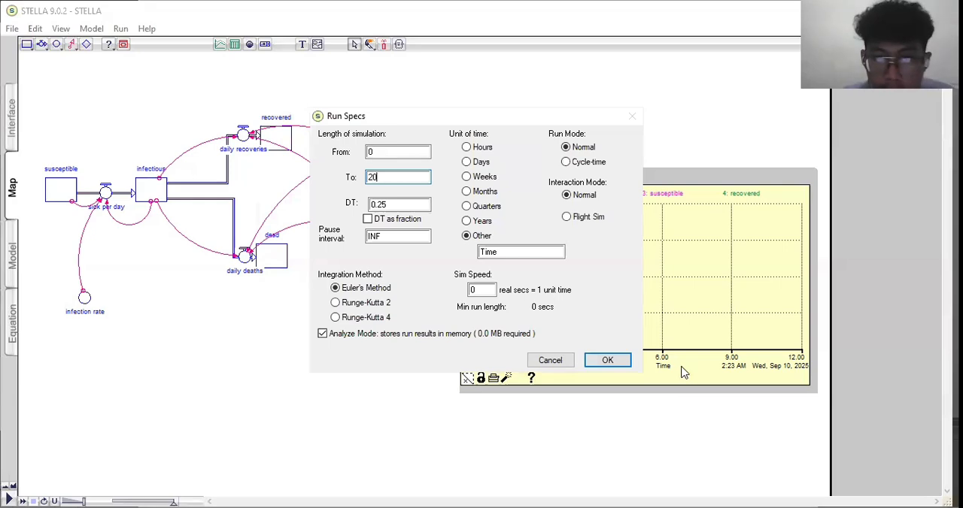
pyautogui.click(607, 365)
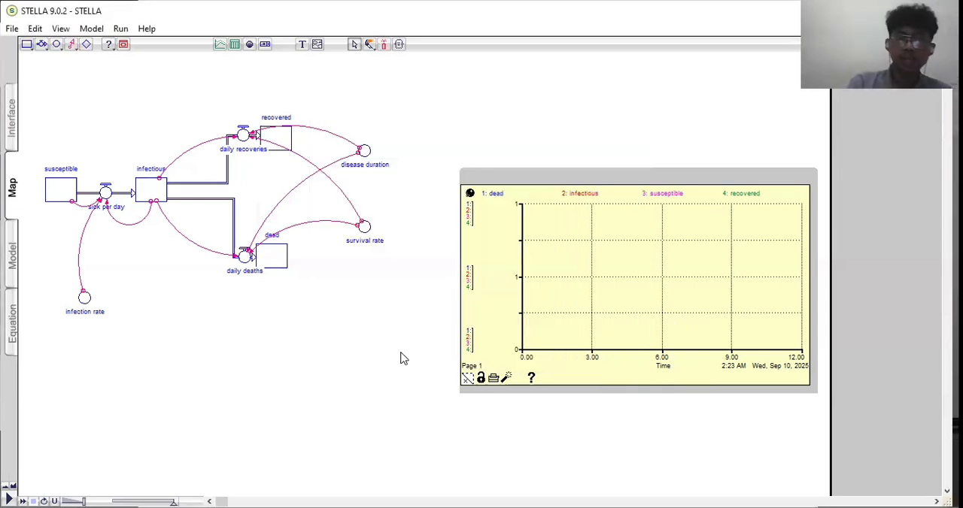
pyautogui.click(120, 30)
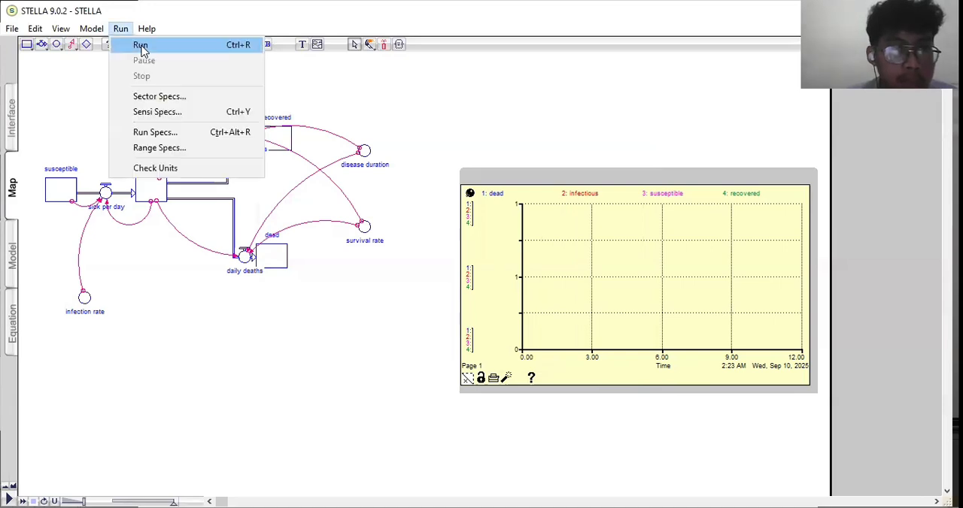
pyautogui.click(141, 47)
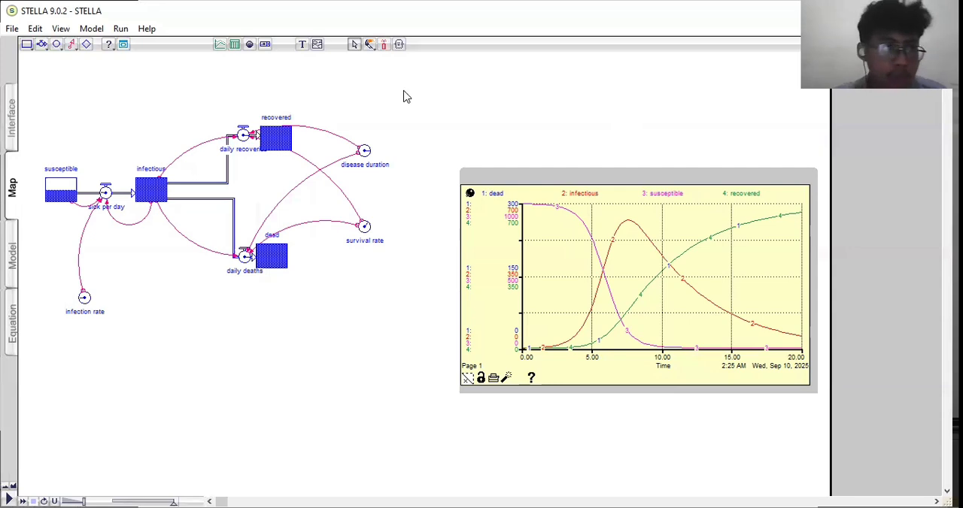
pyautogui.click(12, 29)
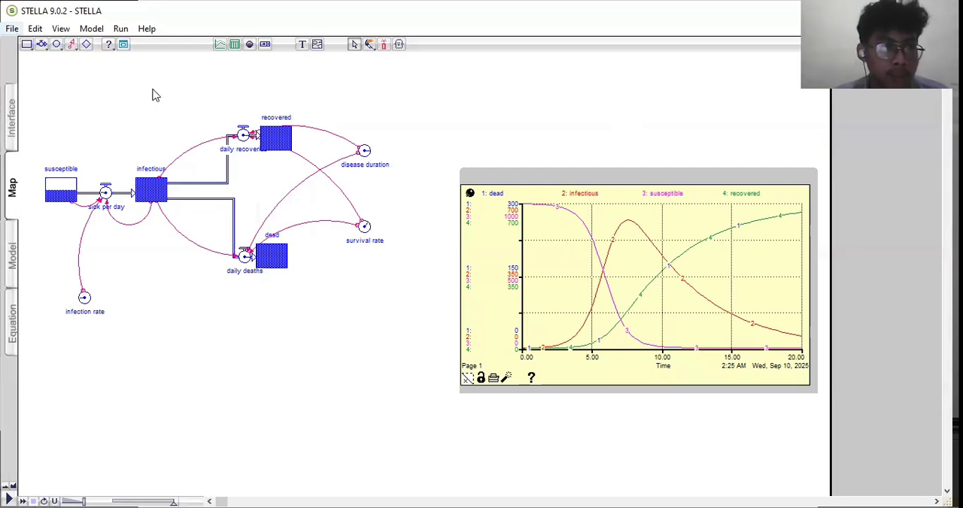
pyautogui.click(472, 100)
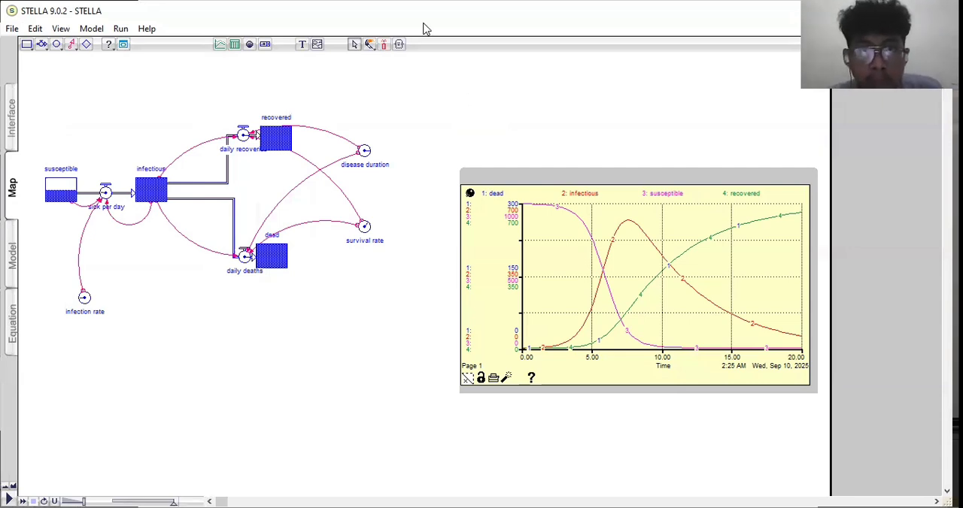
pyautogui.click(558, 57)
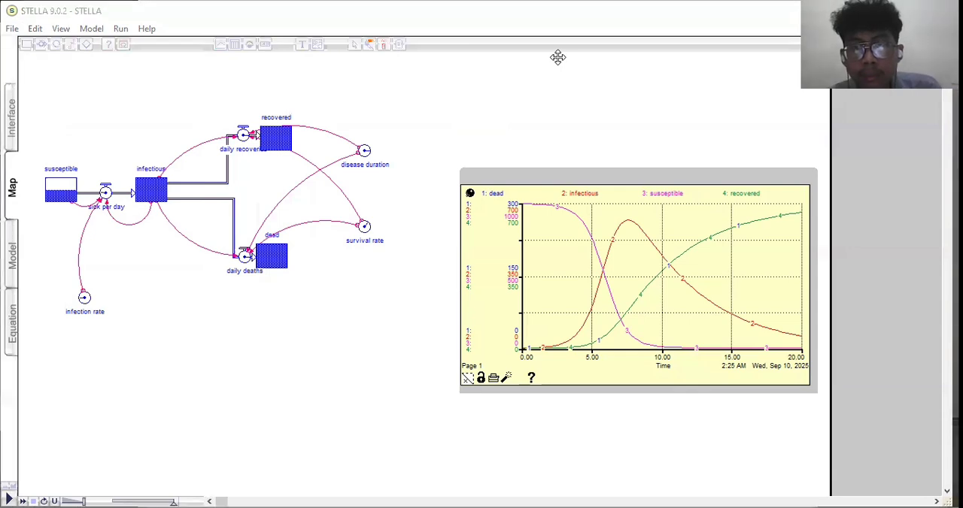